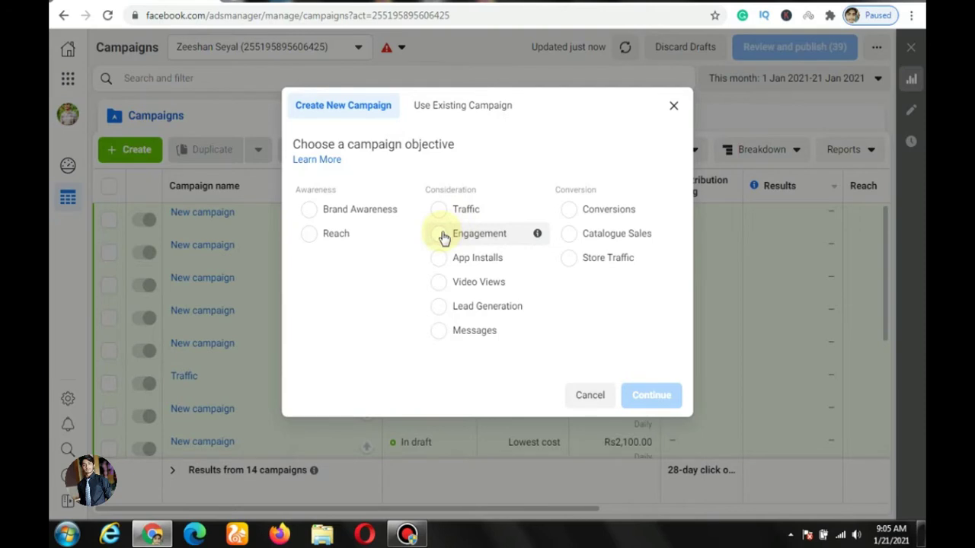
# Step: Create a campaign with the Engagement objective and Post Engagement type, and permanently dismiss the Windows prompt, keeping the current color scheme
pyautogui.click(443, 234)
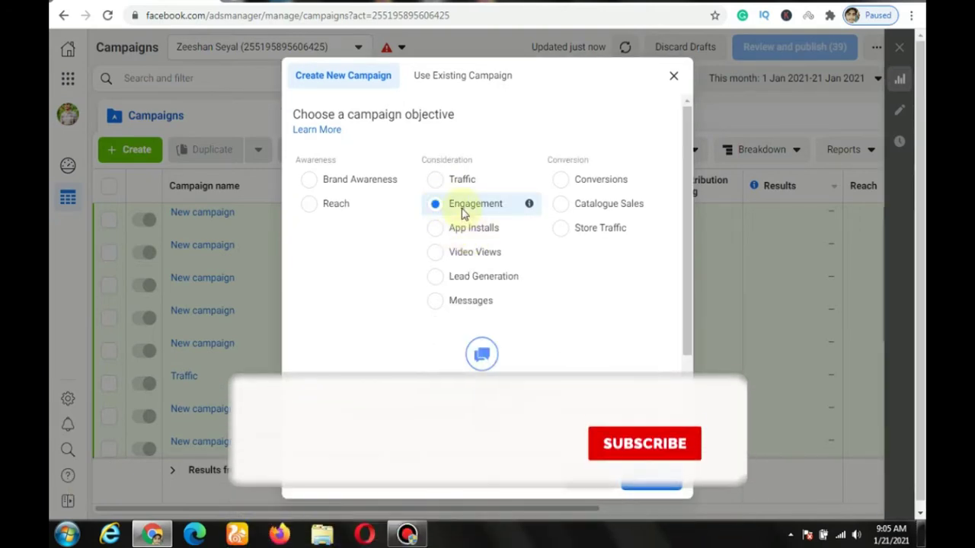
pyautogui.scroll(-3, 464, 212)
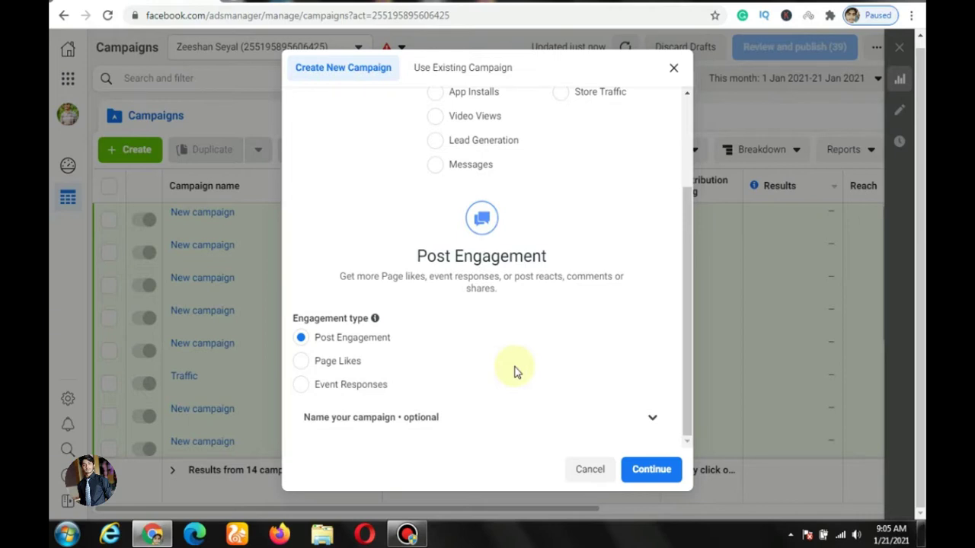
pyautogui.click(645, 469)
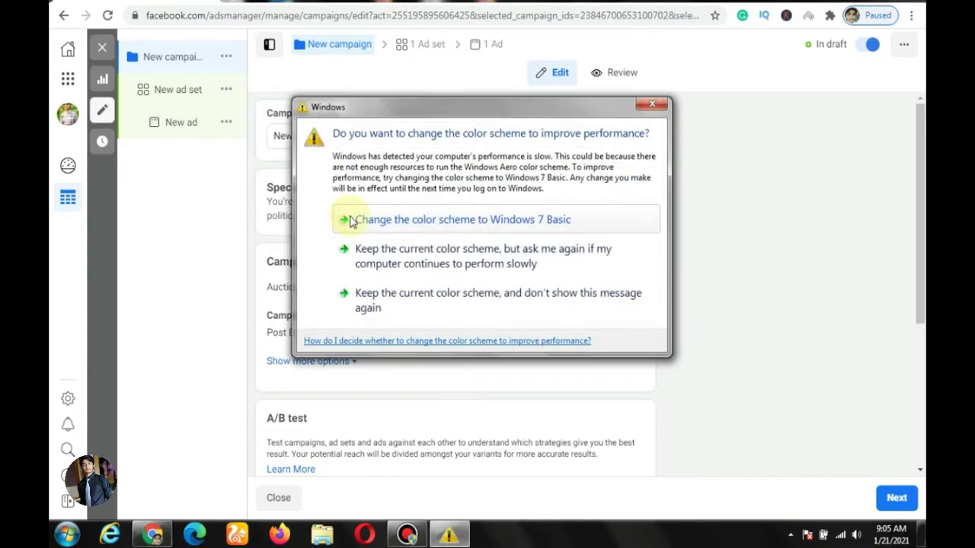
pyautogui.click(453, 296)
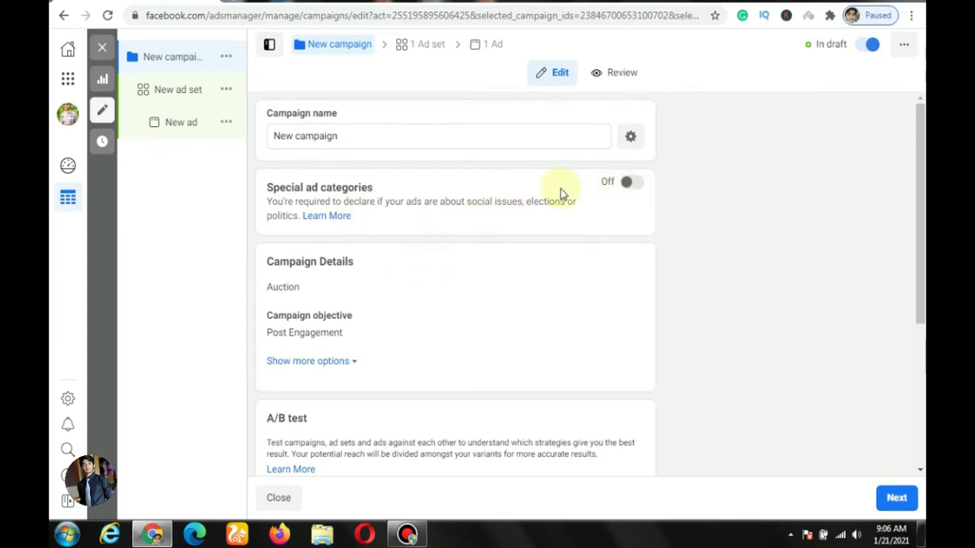
# Step: Show the additional campaign details options and continue to the ad set settings
pyautogui.scroll(-2, 429, 237)
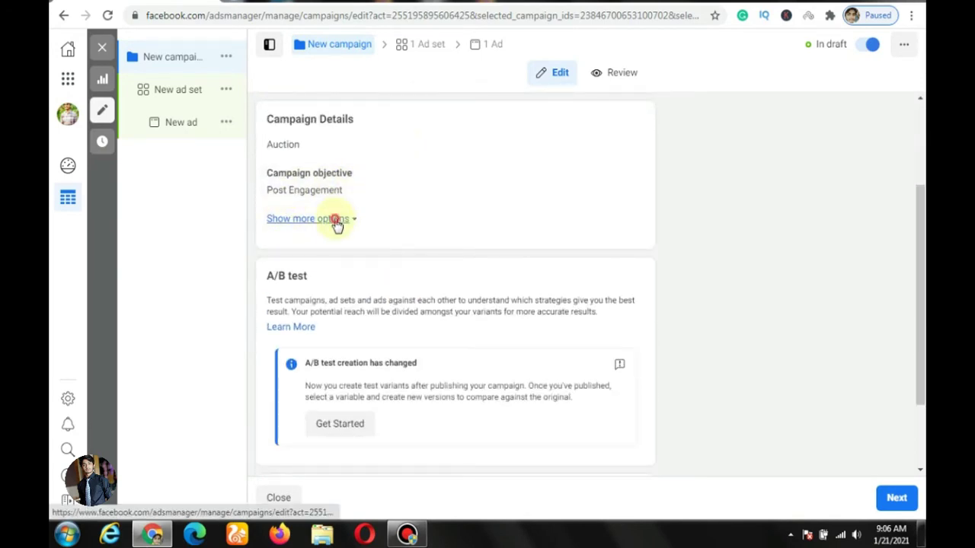
pyautogui.click(338, 219)
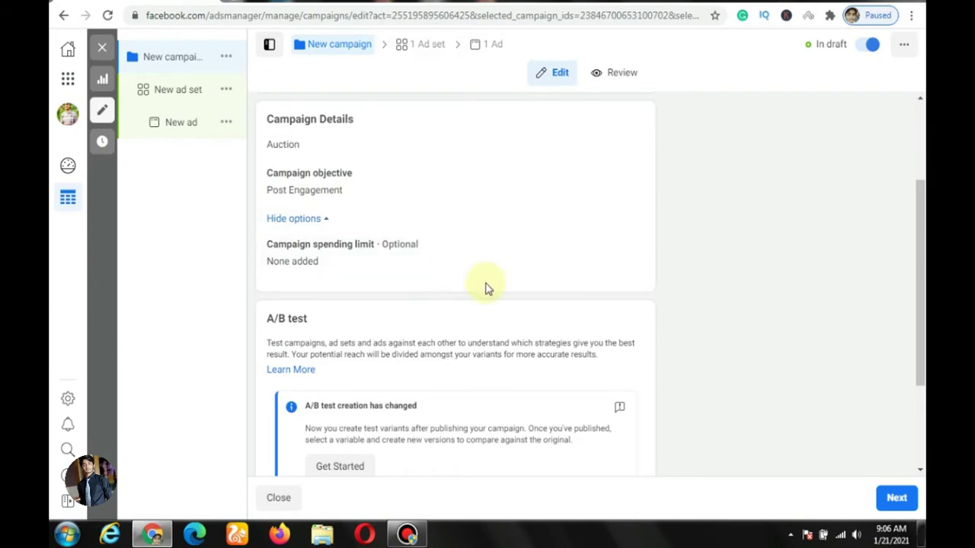
pyautogui.scroll(-2, 487, 288)
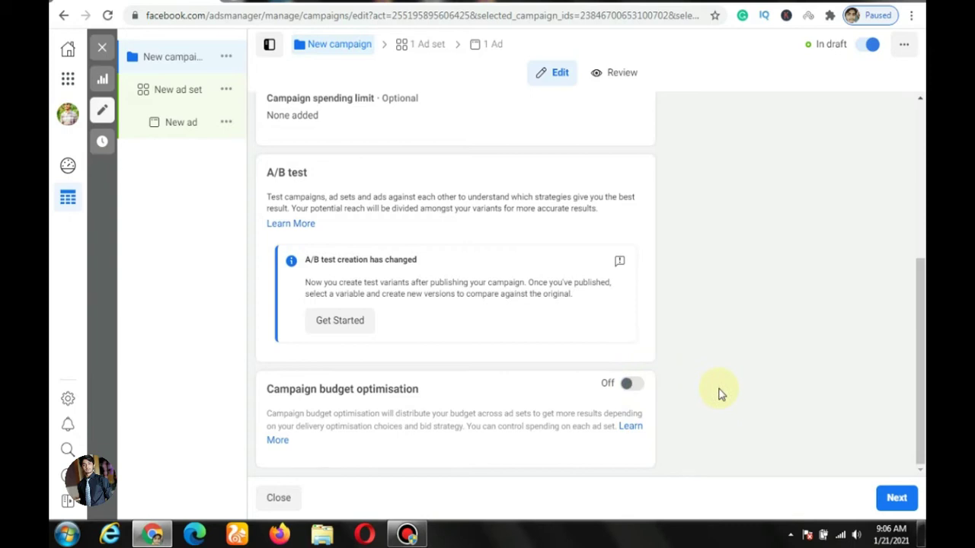
pyautogui.click(897, 497)
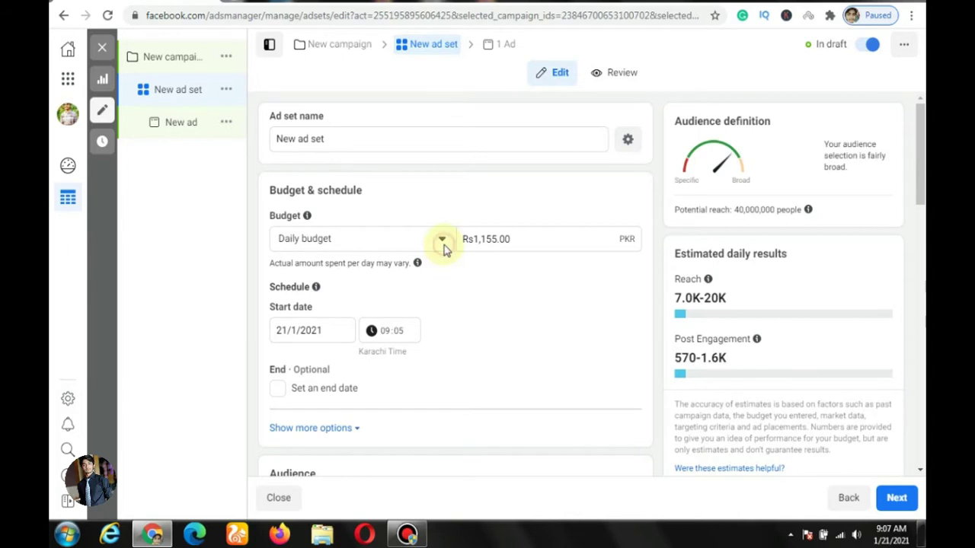
# Step: Check the available budget types and reveal the ad scheduling option in the ad set's budget and schedule settings
pyautogui.click(442, 240)
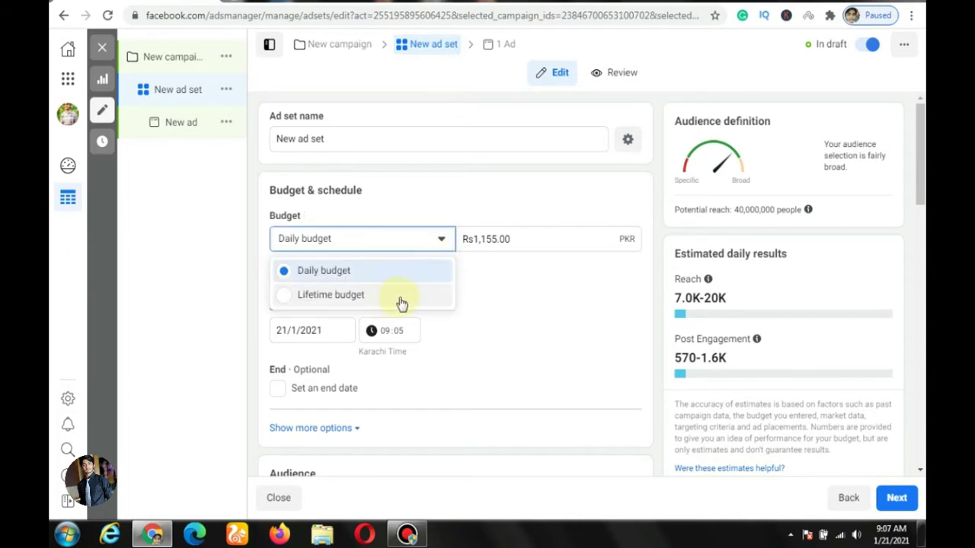
pyautogui.click(480, 299)
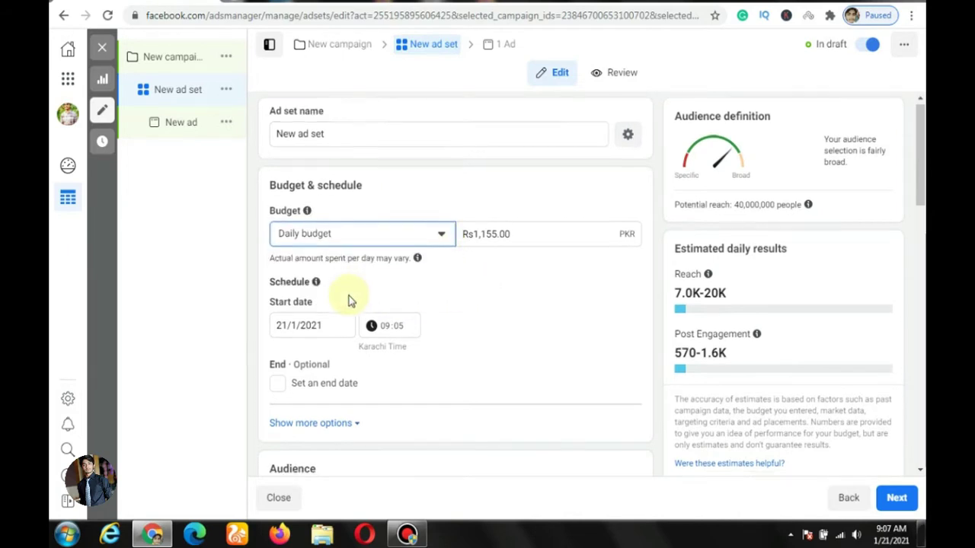
pyautogui.scroll(-2, 348, 299)
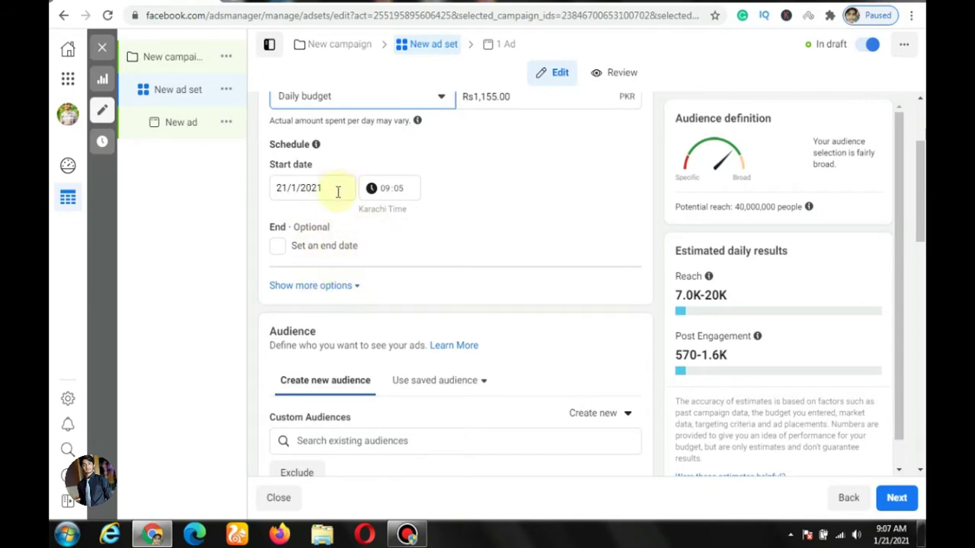
pyautogui.scroll(1, 339, 219)
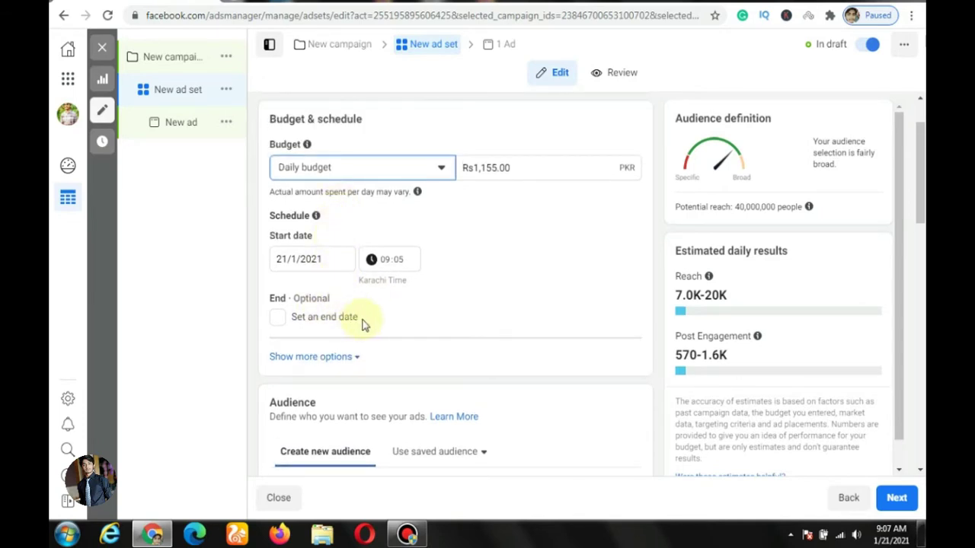
pyautogui.scroll(-2, 363, 324)
pyautogui.click(313, 213)
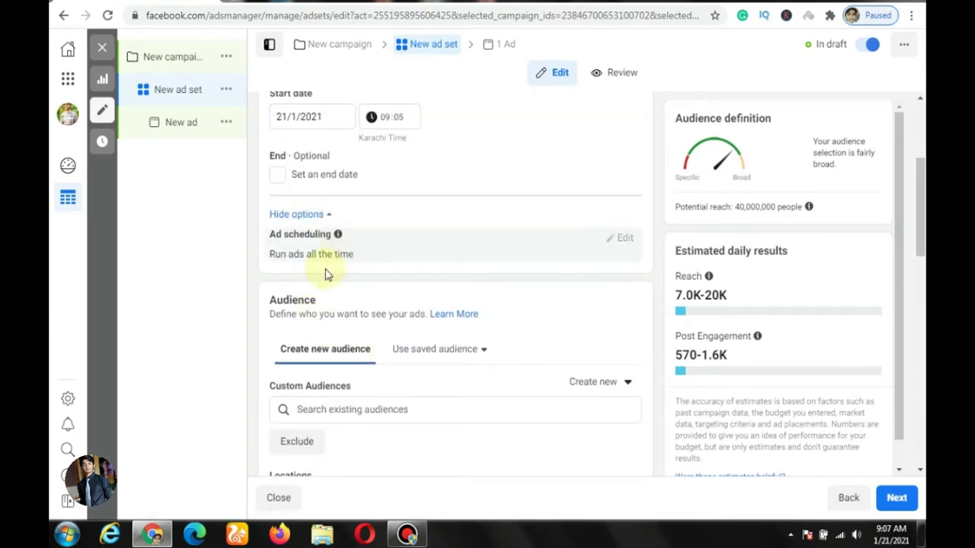
pyautogui.scroll(2, 377, 274)
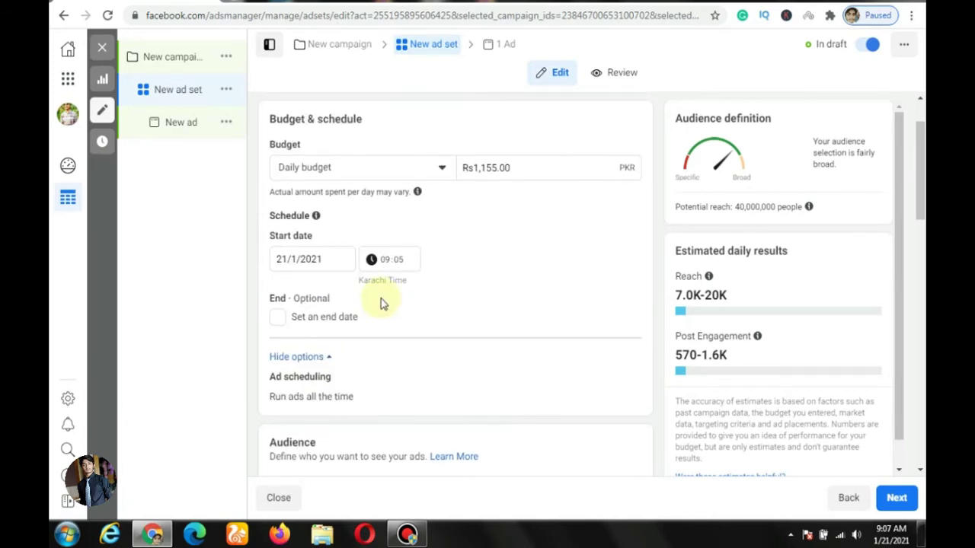
# Step: Switch the ad set's budget type to Lifetime budget
pyautogui.click(422, 161)
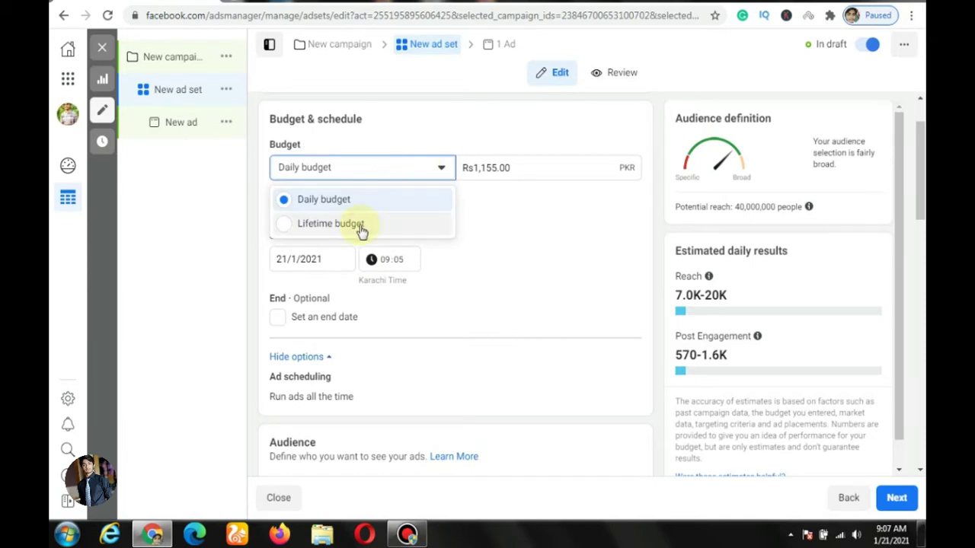
pyautogui.press('Down')
pyautogui.press('Return')
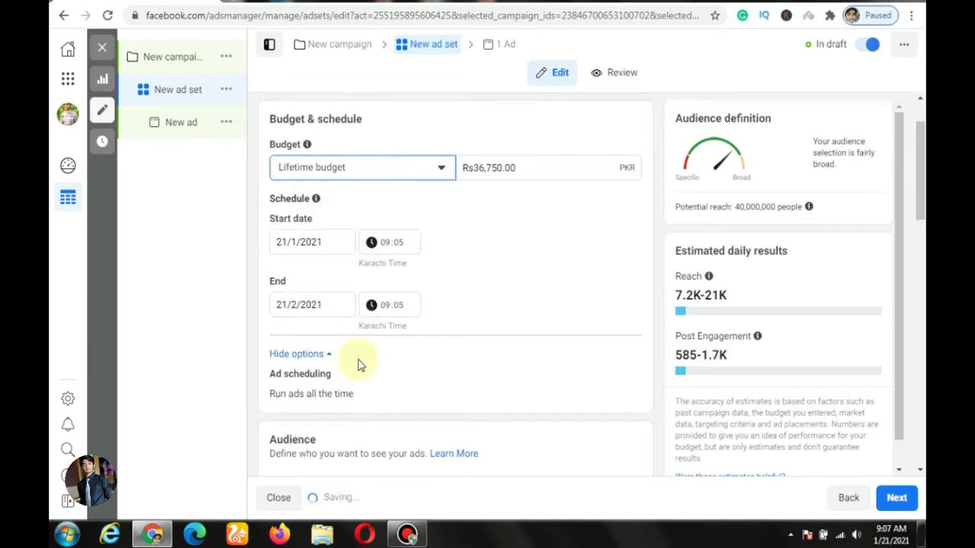
# Step: Edit the ad scheduling setting and enable running ads on a schedule
pyautogui.scroll(-1, 364, 358)
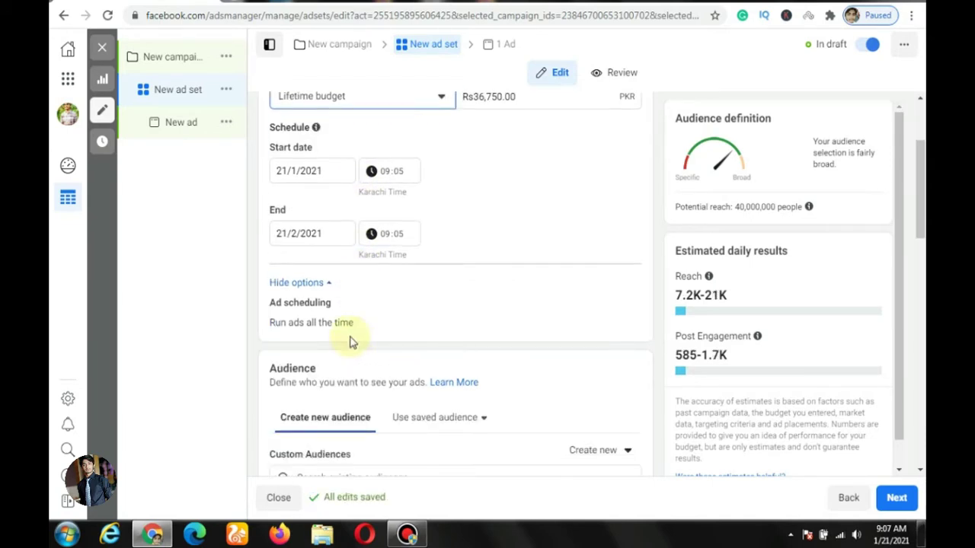
pyautogui.click(331, 282)
pyautogui.click(332, 284)
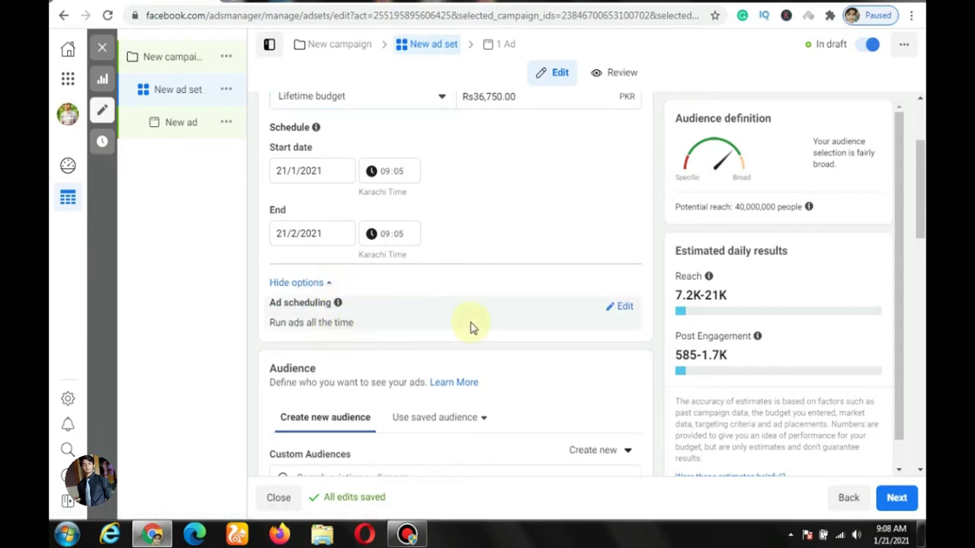
pyautogui.click(621, 309)
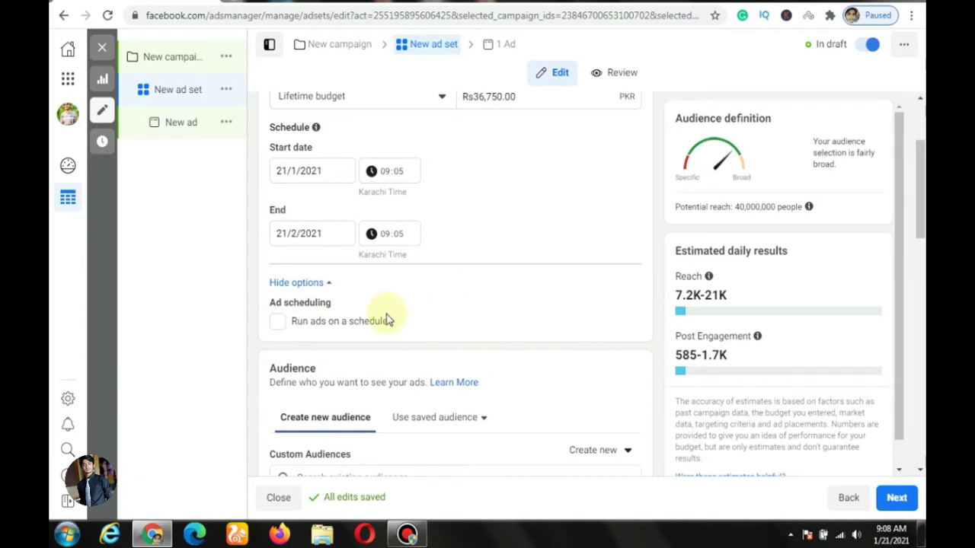
pyautogui.click(276, 323)
# Step: Schedule the ads for Monday from about 7 am to 7 pm and Friday from 12 am to about 2 pm
pyautogui.scroll(-2, 348, 331)
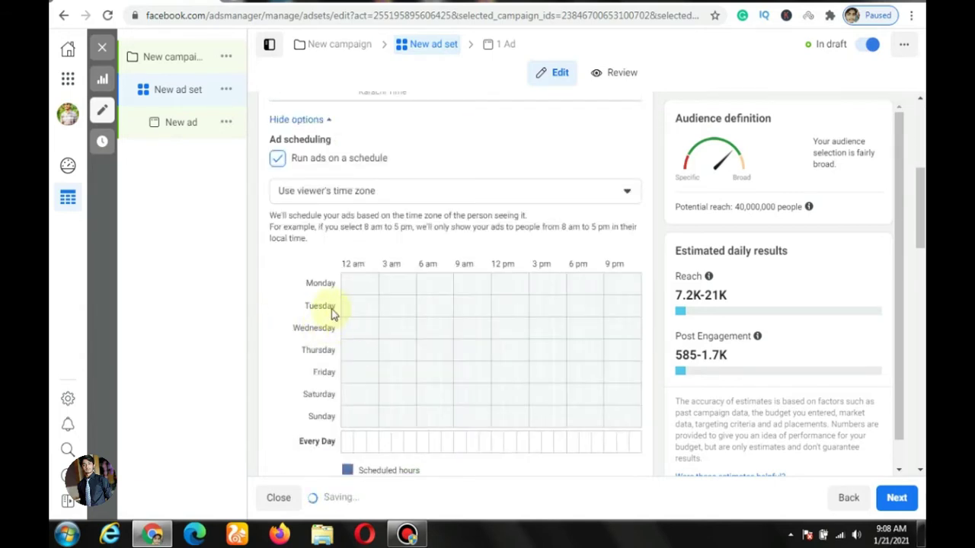
pyautogui.scroll(2, 348, 276)
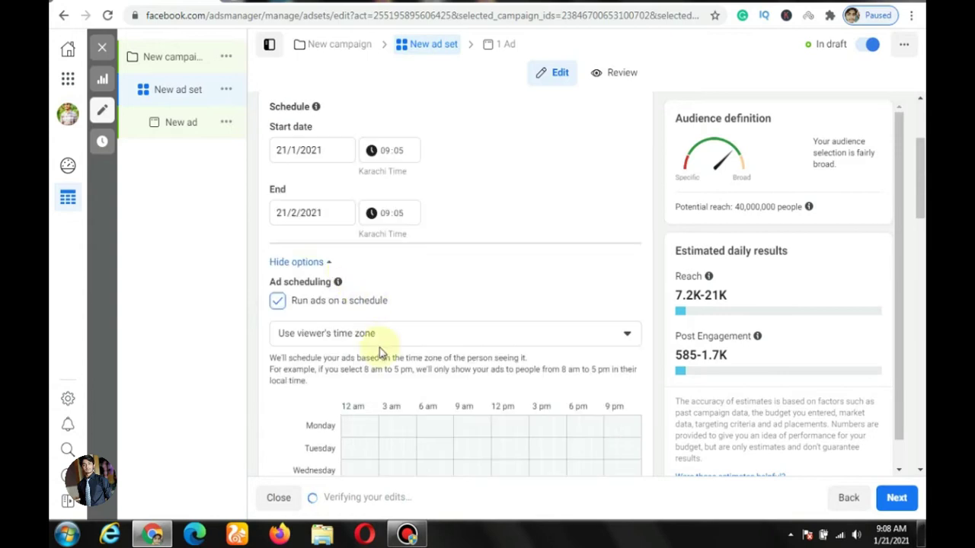
pyautogui.scroll(-2, 430, 404)
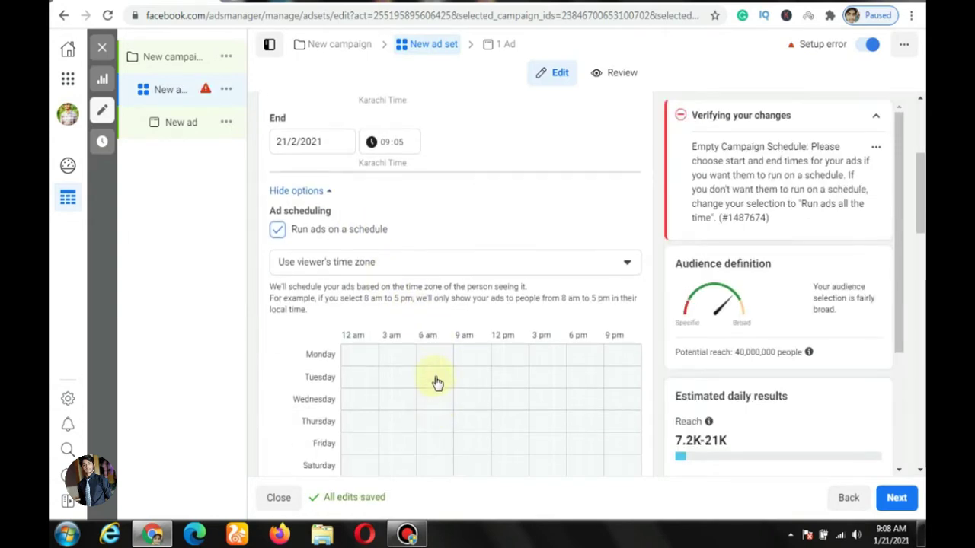
pyautogui.moveTo(433, 356); pyautogui.dragTo(571, 359)
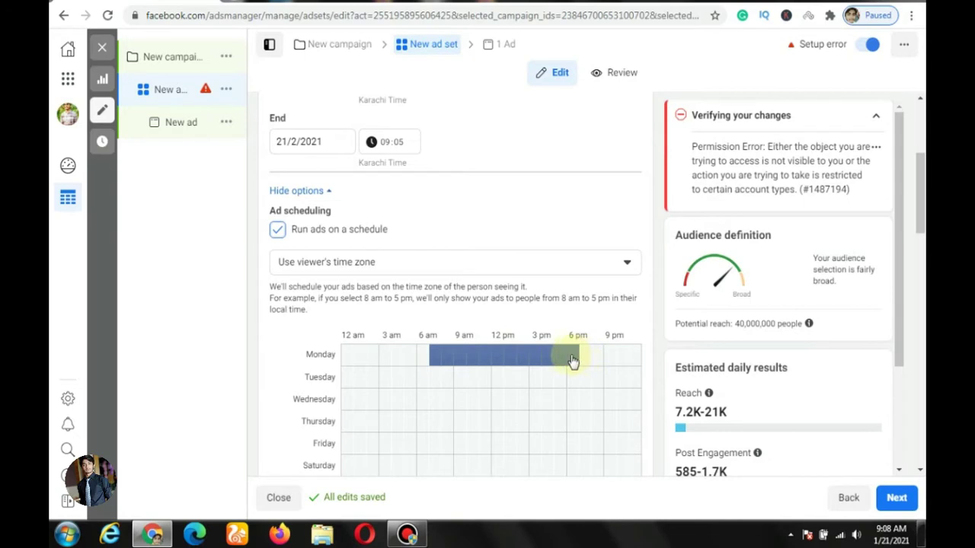
pyautogui.scroll(-1, 487, 372)
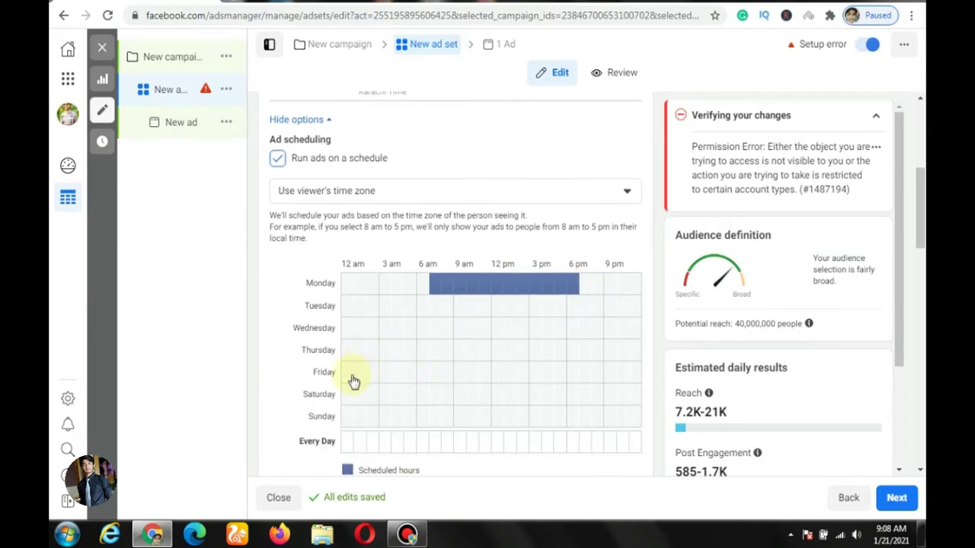
pyautogui.moveTo(344, 382); pyautogui.dragTo(507, 380)
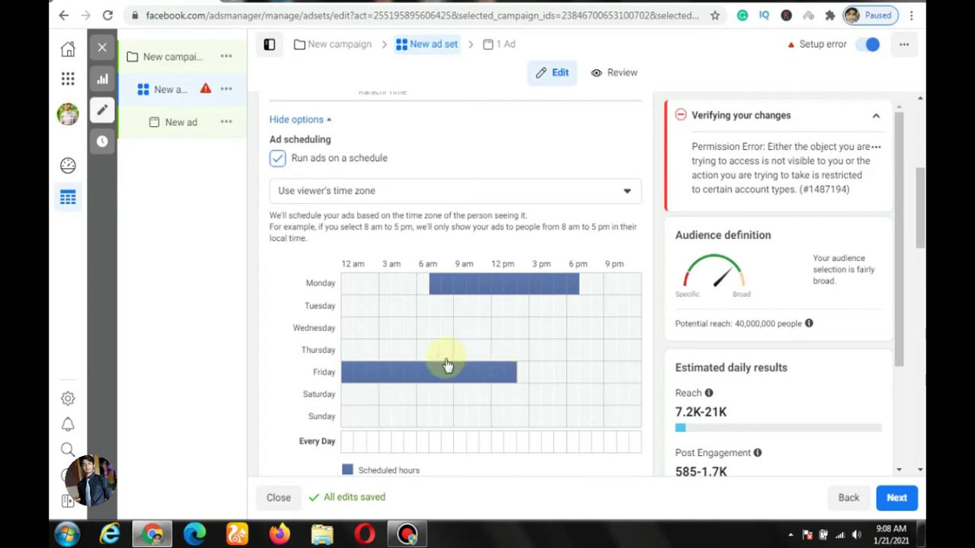
# Step: Examine the Audience section, including the saved audience choices and the options for creating custom and lookalike audiences
pyautogui.scroll(-2, 446, 365)
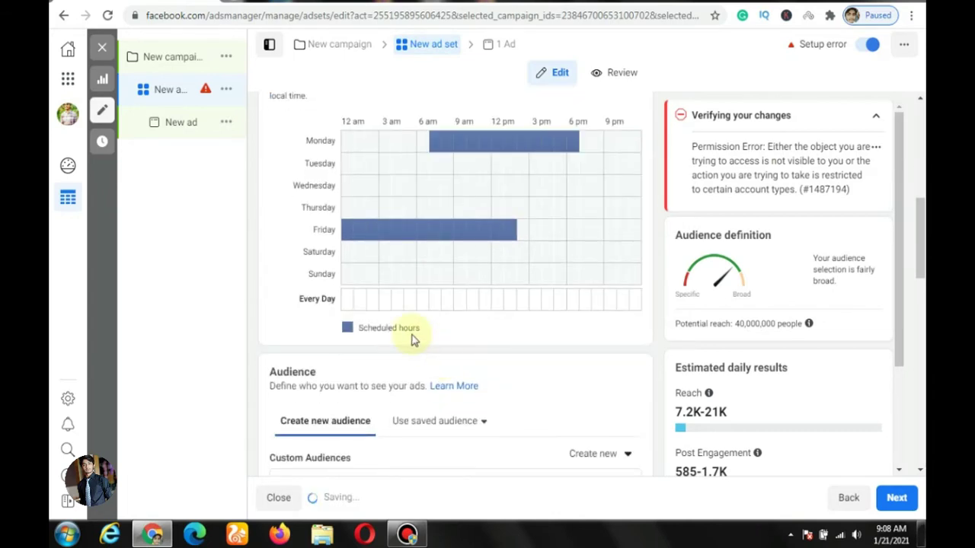
pyautogui.scroll(-2, 414, 337)
pyautogui.scroll(3, 426, 251)
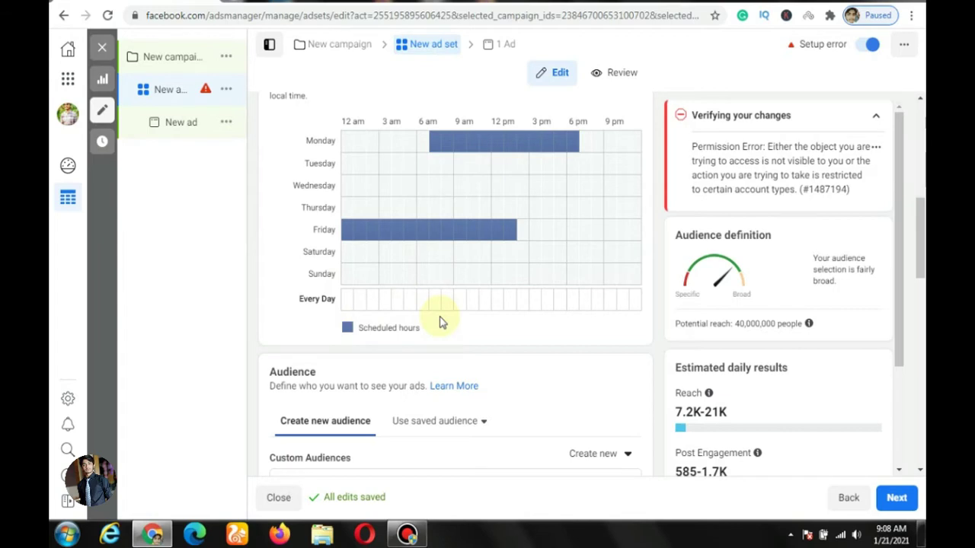
pyautogui.scroll(-2, 439, 322)
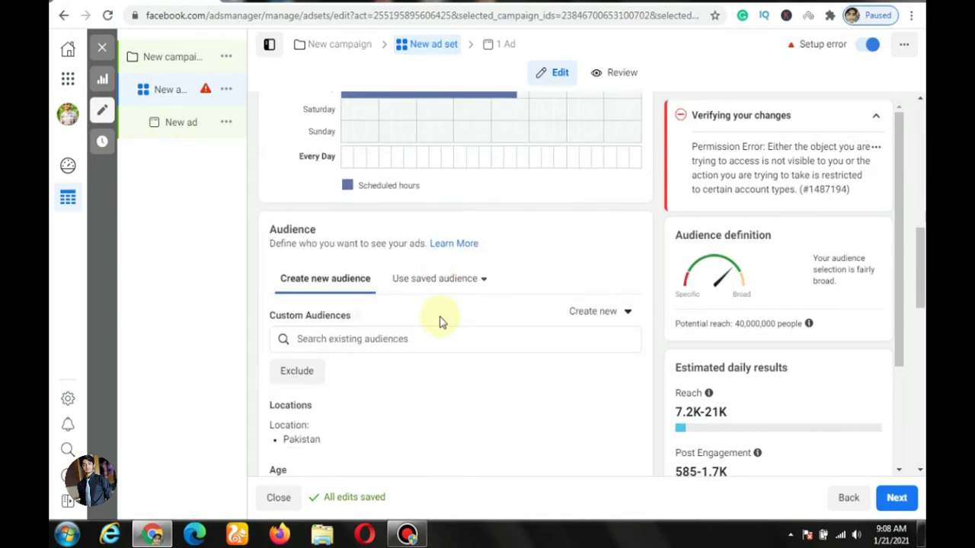
pyautogui.scroll(-2, 411, 289)
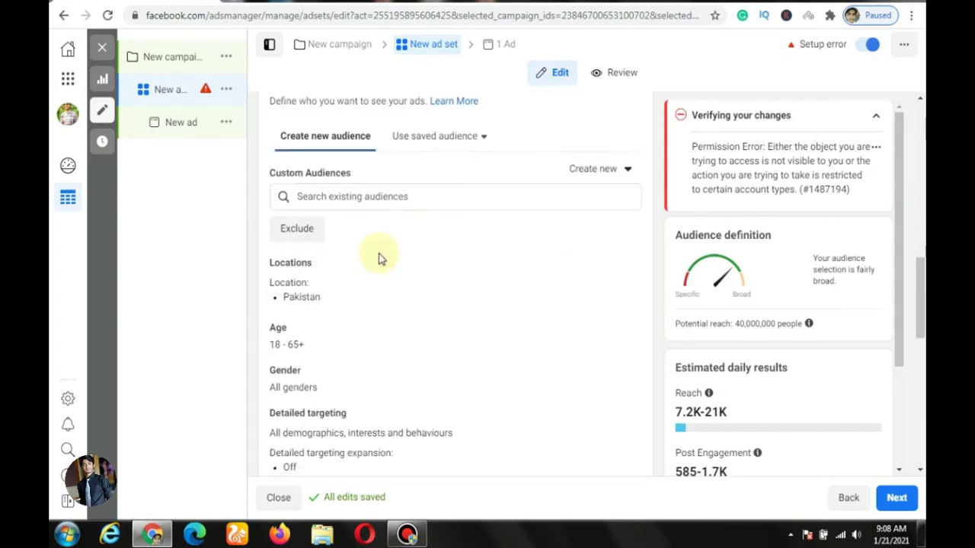
pyautogui.scroll(1, 370, 245)
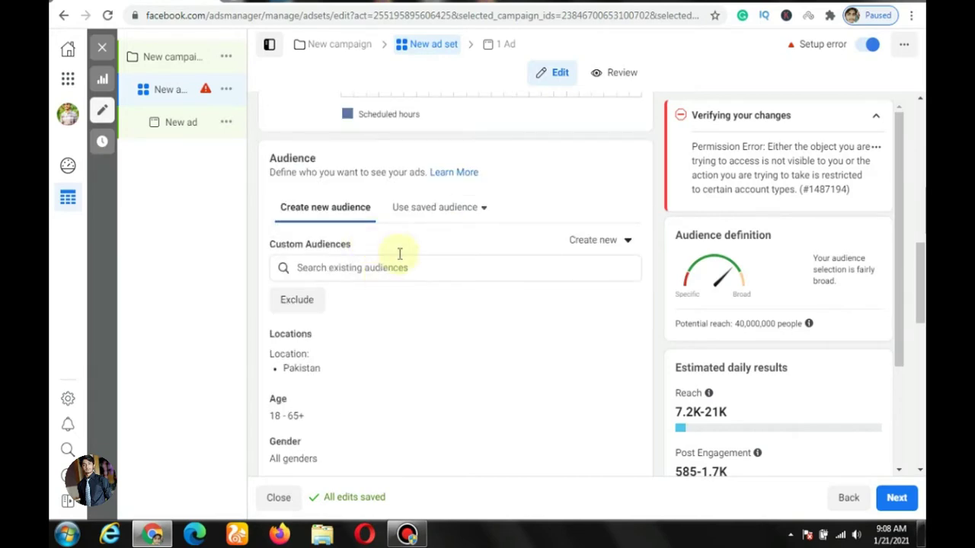
pyautogui.click(440, 212)
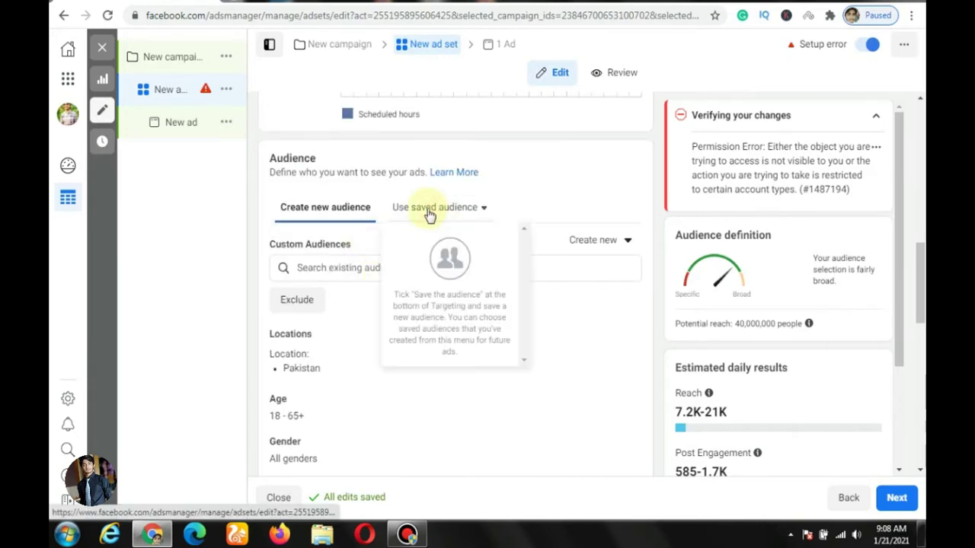
pyautogui.click(347, 216)
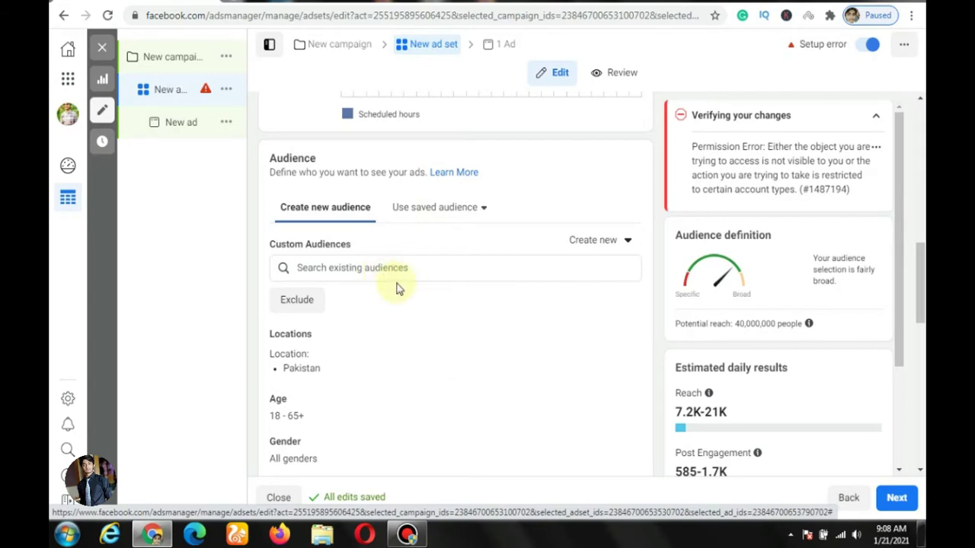
pyautogui.scroll(-1, 404, 286)
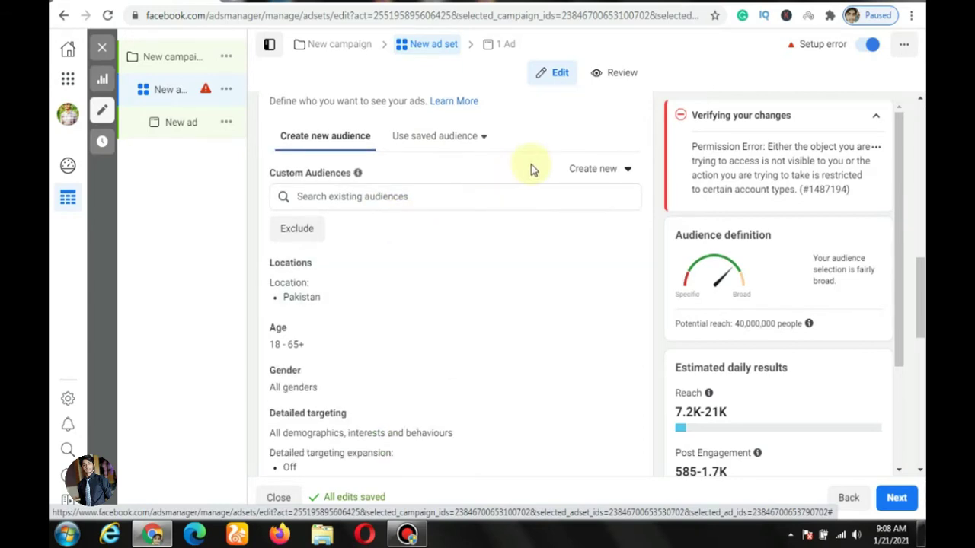
pyautogui.click(627, 169)
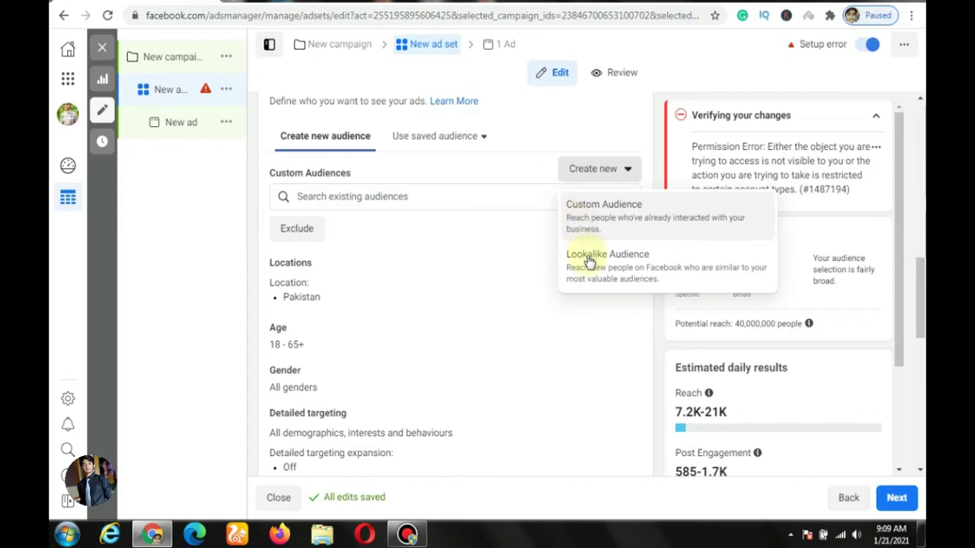
pyautogui.click(533, 250)
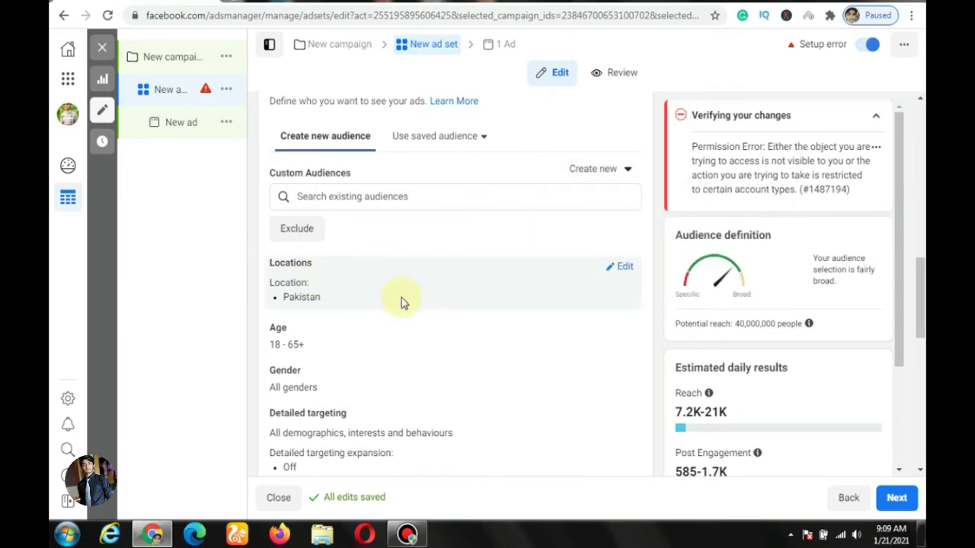
# Step: Open the audience's Locations setting and examine the people-in-location choices, the Include/Exclude options and the location search
pyautogui.click(623, 267)
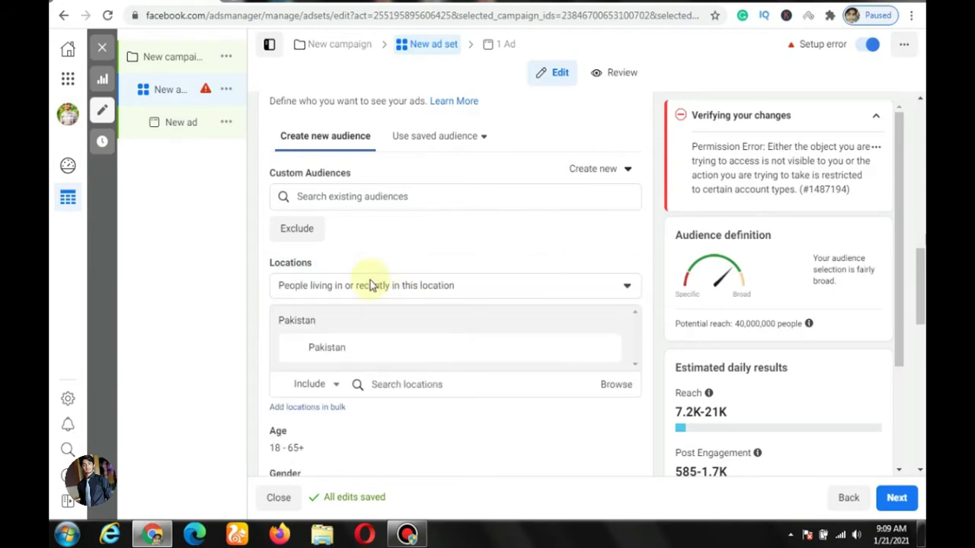
pyautogui.scroll(-1, 382, 295)
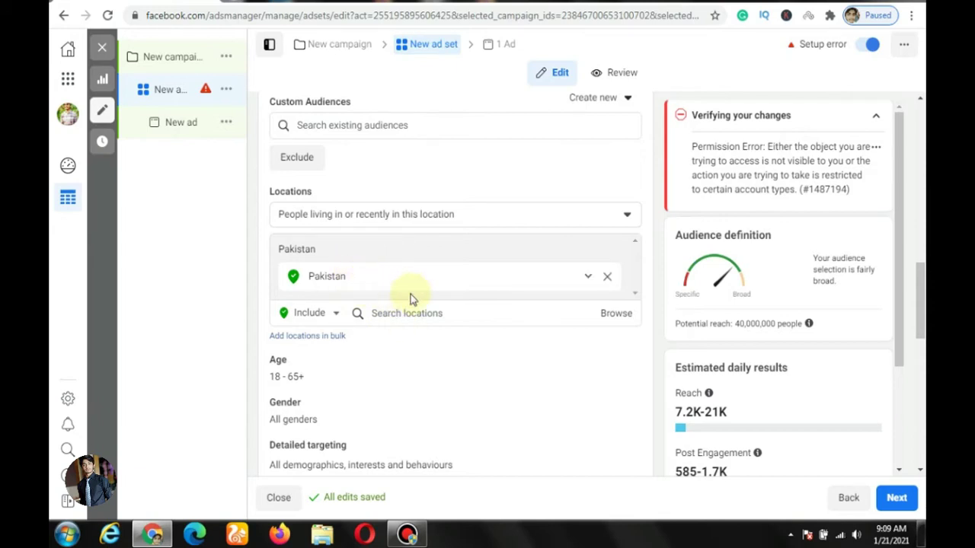
pyautogui.click(626, 219)
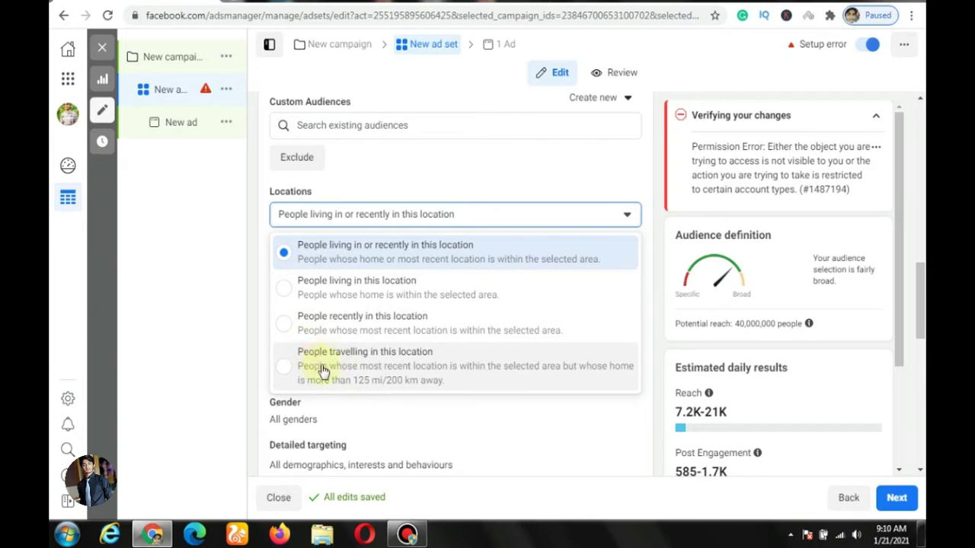
pyautogui.click(263, 341)
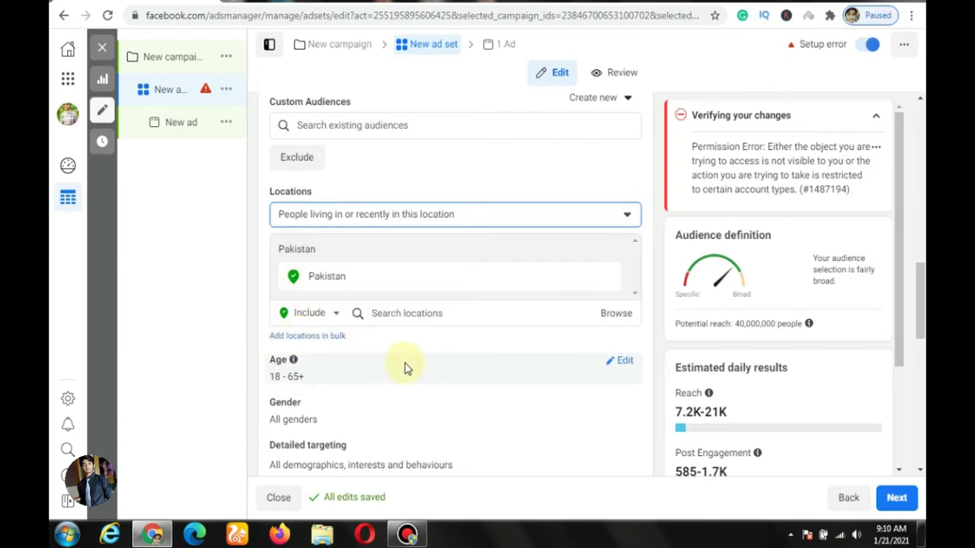
pyautogui.scroll(-1, 402, 365)
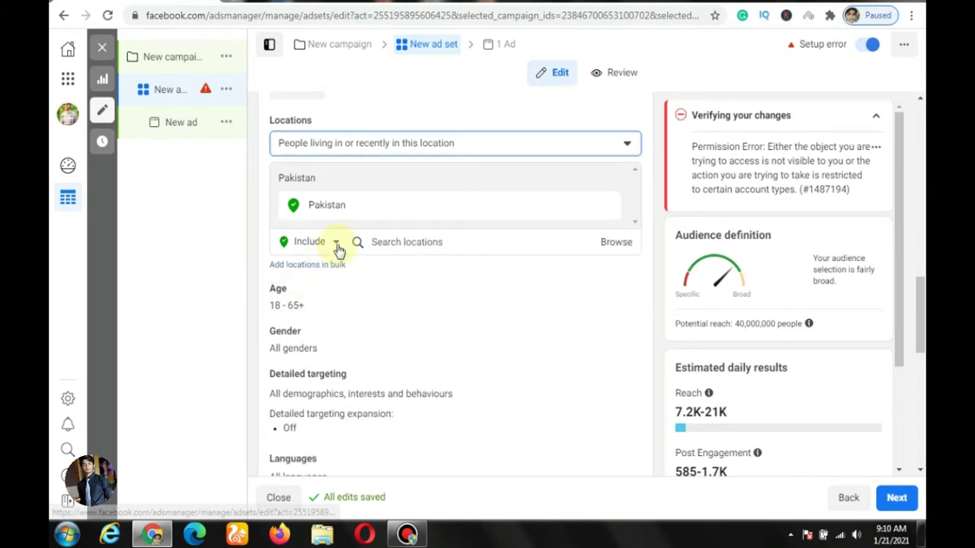
pyautogui.click(337, 245)
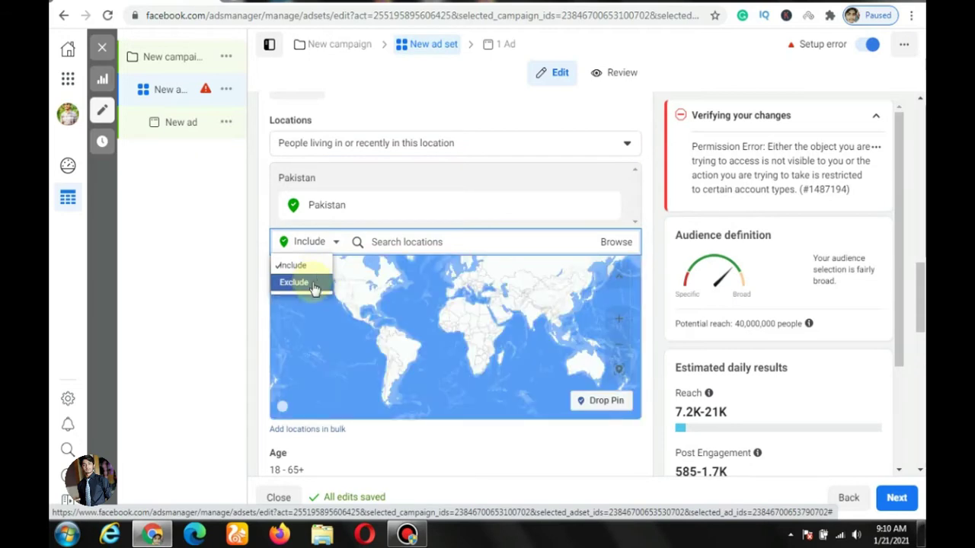
pyautogui.click(379, 242)
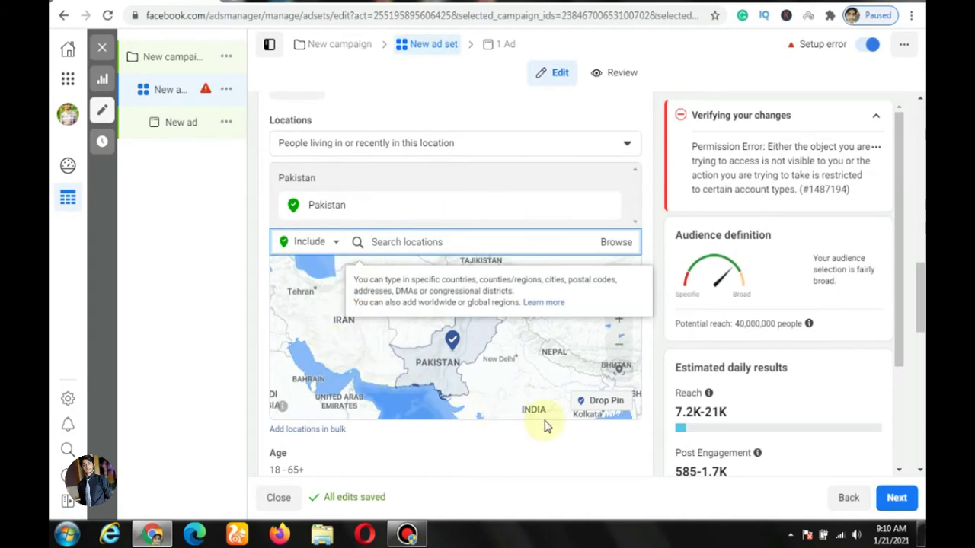
pyautogui.scroll(-1, 545, 426)
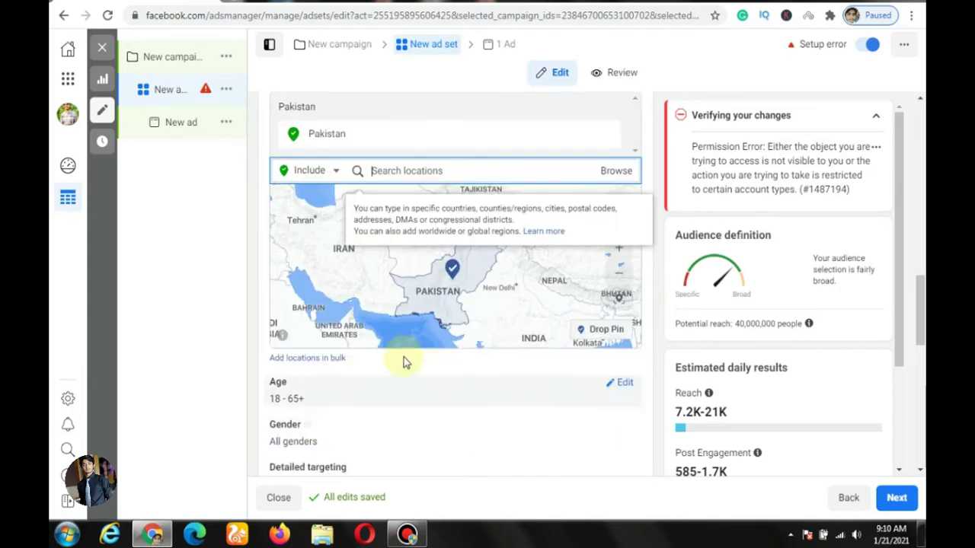
# Step: Start adding locations in bulk and set the location type to Towns/Cities
pyautogui.click(338, 363)
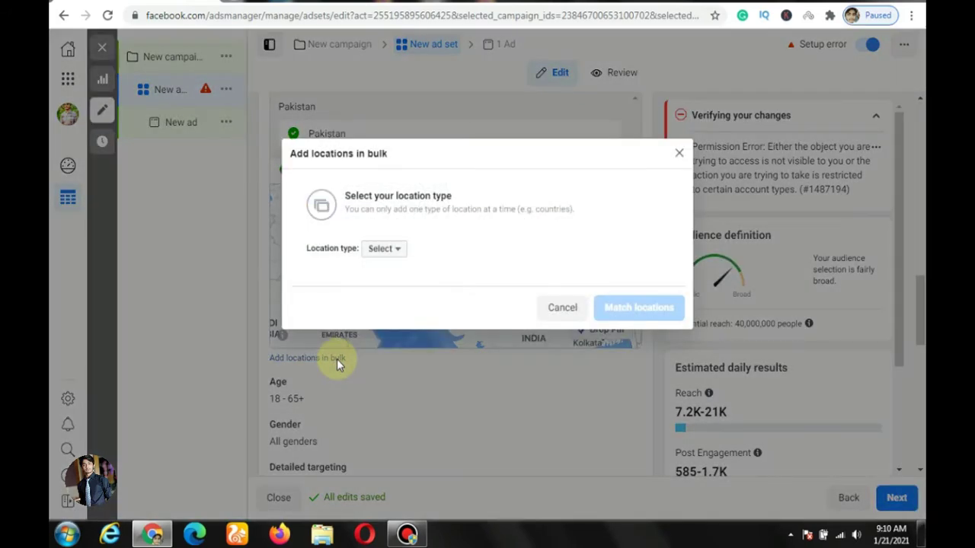
pyautogui.click(397, 251)
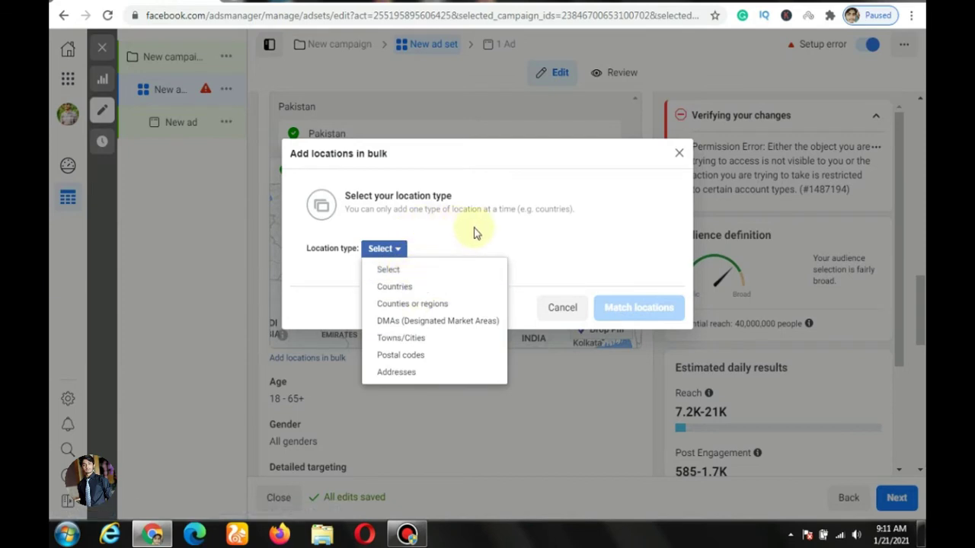
pyautogui.click(567, 237)
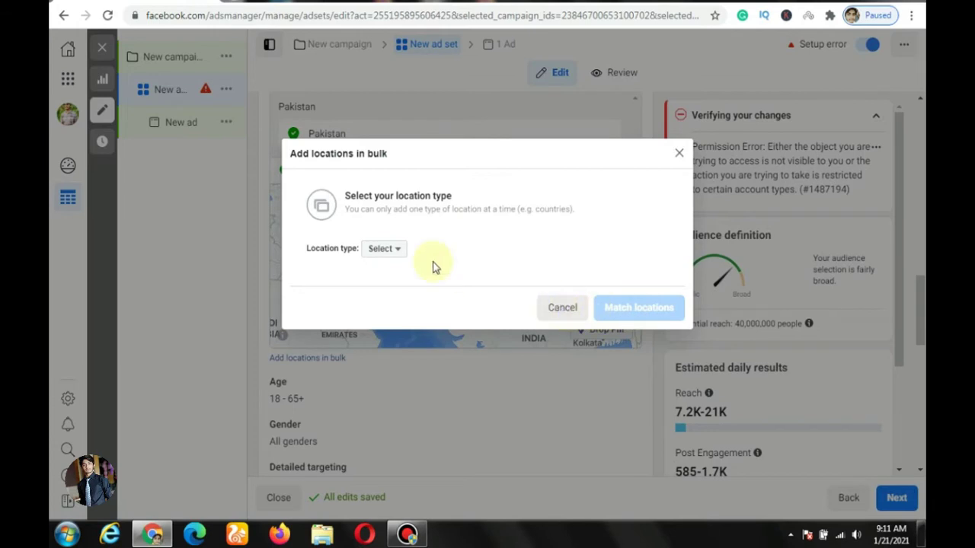
pyautogui.click(396, 251)
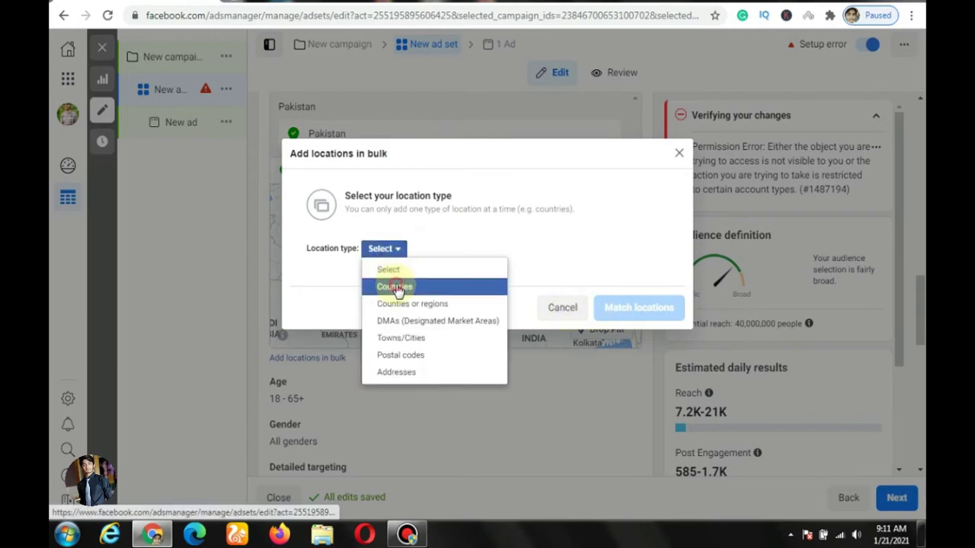
pyautogui.click(397, 288)
pyautogui.click(330, 304)
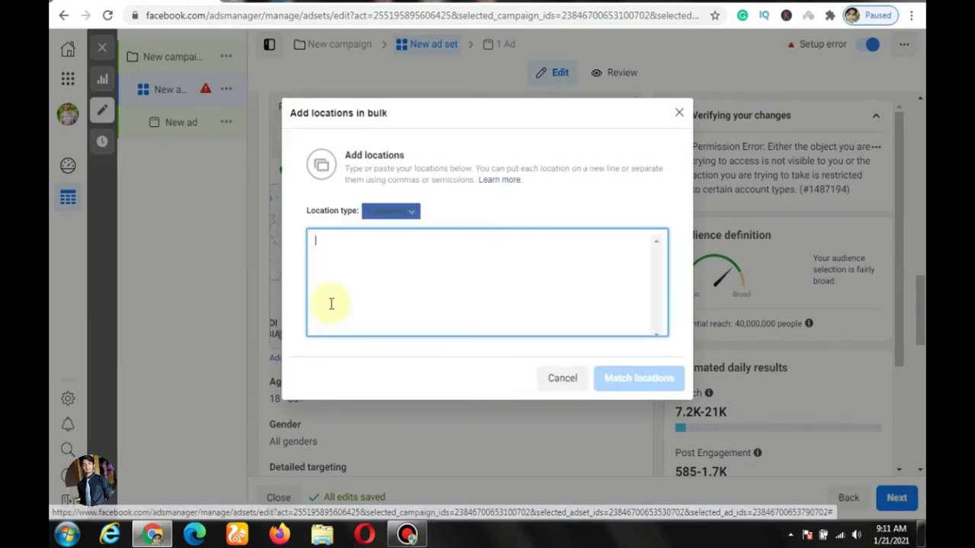
pyautogui.click(411, 213)
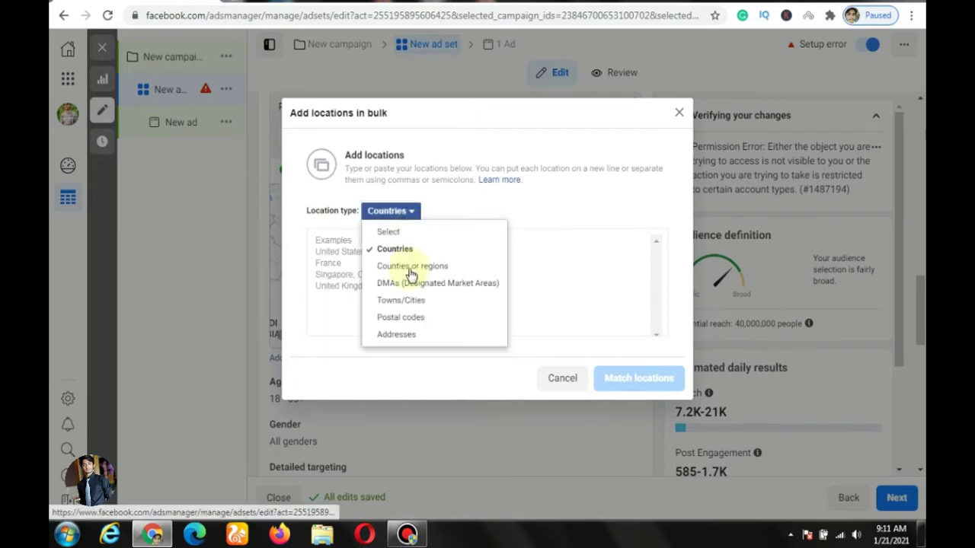
pyautogui.click(393, 300)
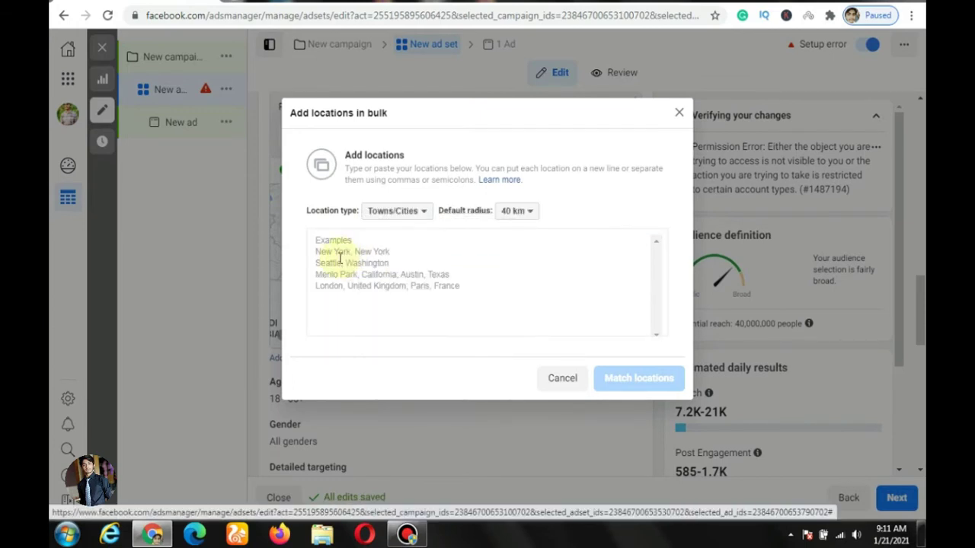
# Step: Enter multan as the town to add in bulk and match it to known locations
pyautogui.click(341, 257)
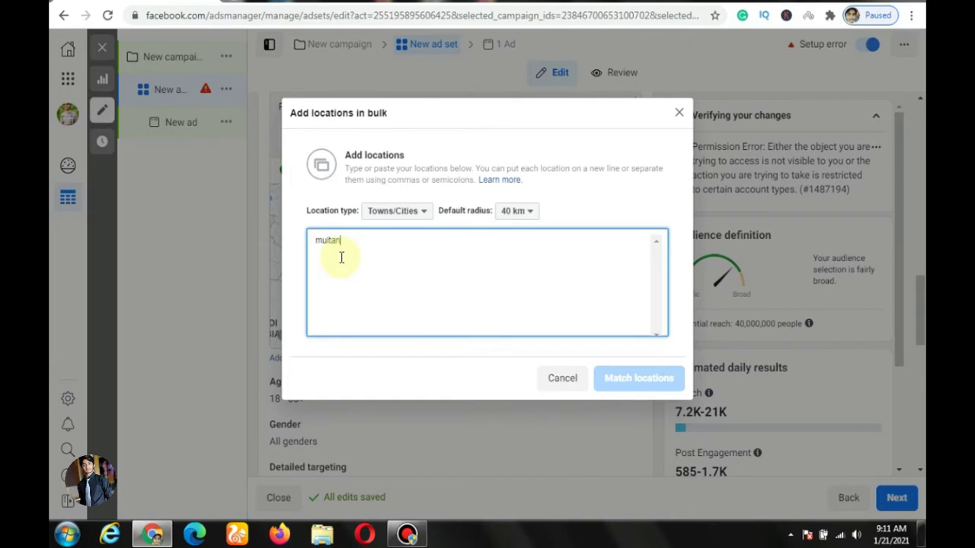
pyautogui.click(463, 368)
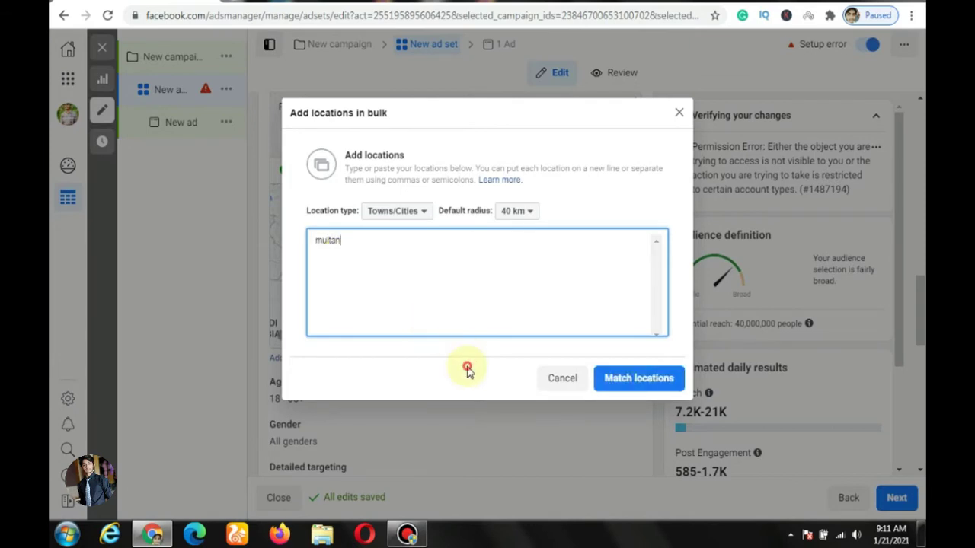
pyautogui.click(618, 379)
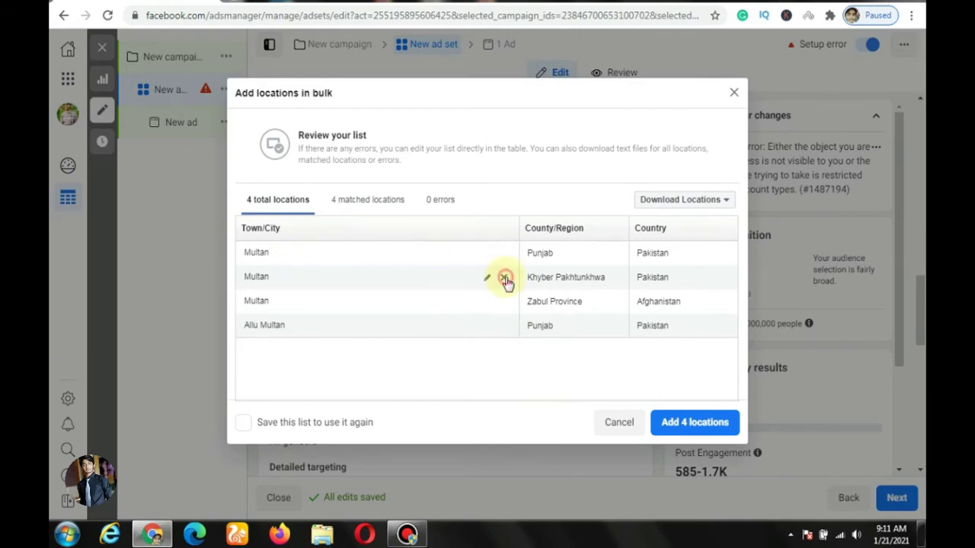
# Step: Remove every matched location except Multan in Punjab, Pakistan, and add that one to the audience
pyautogui.click(504, 278)
pyautogui.click(504, 278)
pyautogui.click(504, 279)
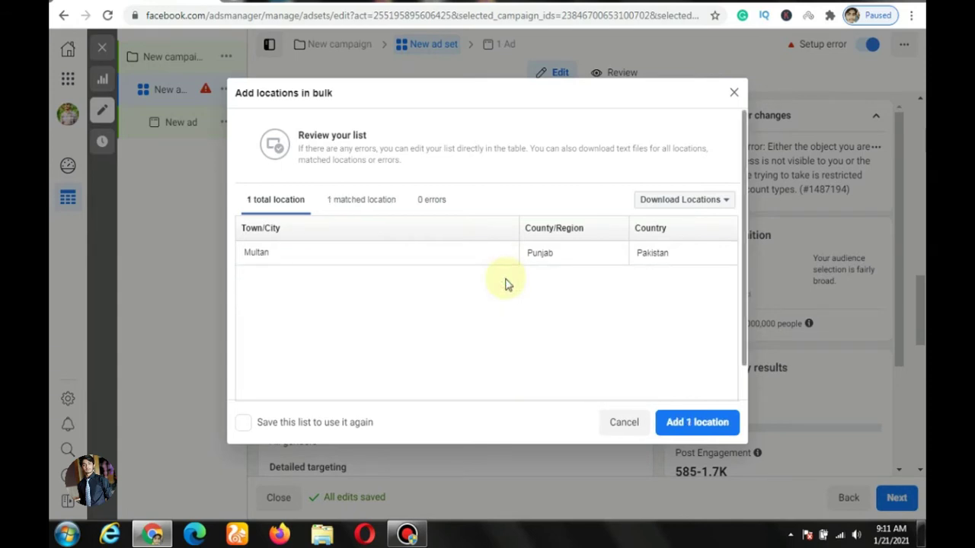
pyautogui.click(712, 202)
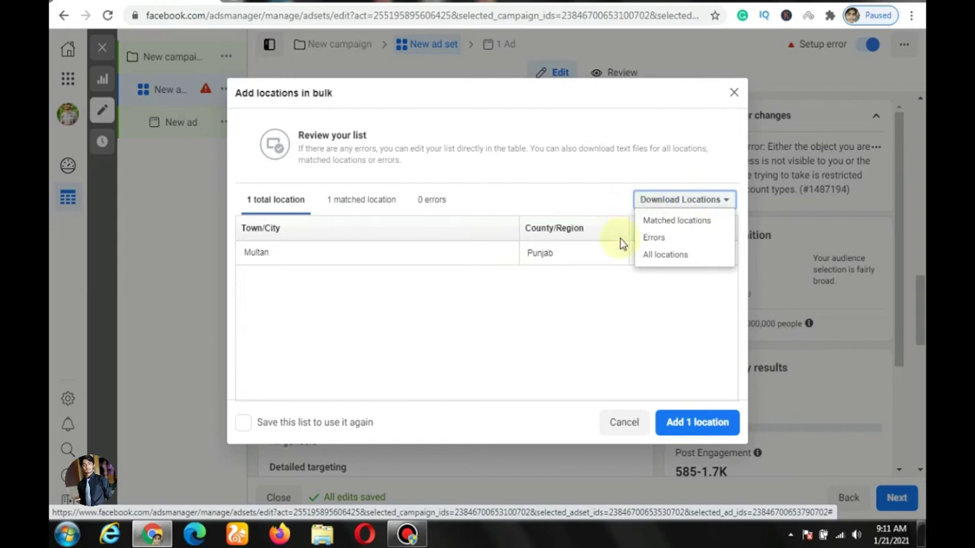
pyautogui.click(621, 287)
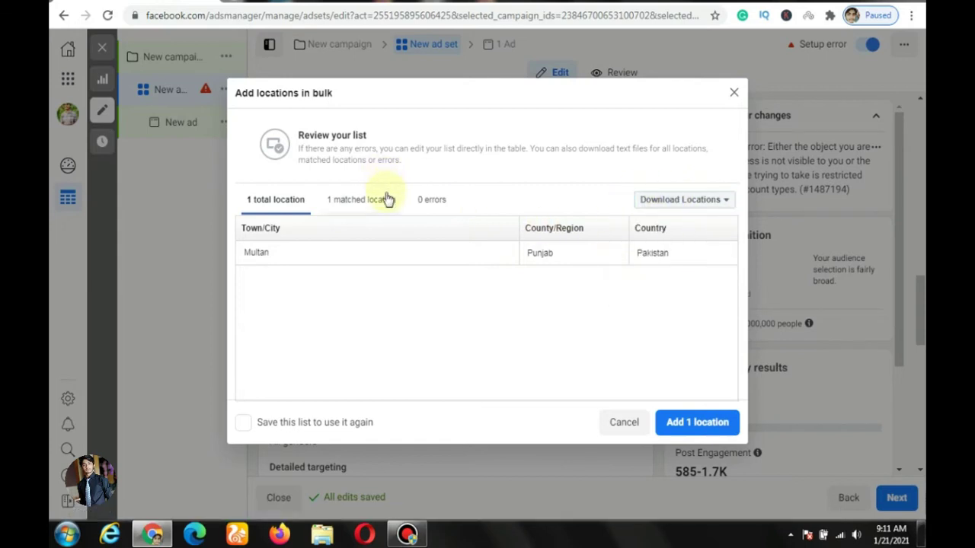
pyautogui.click(696, 422)
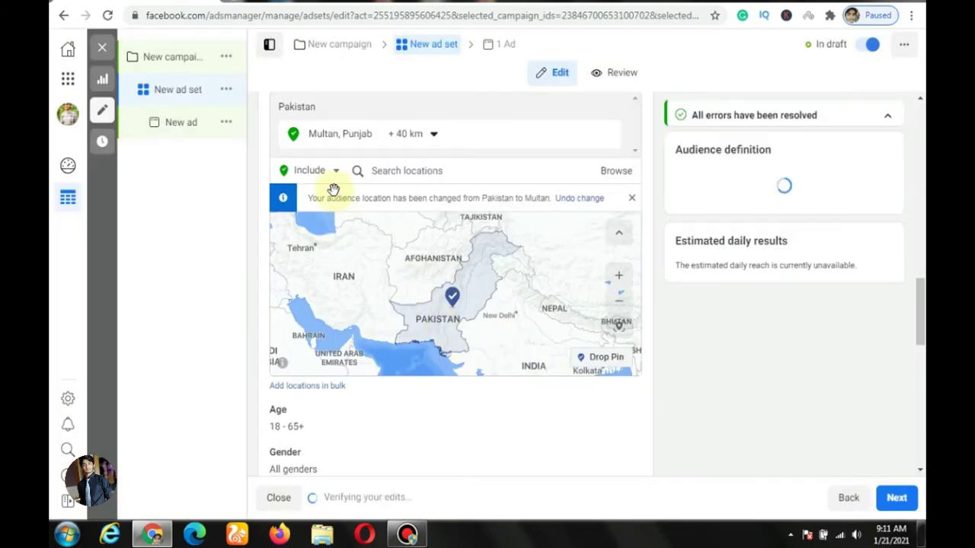
# Step: Increase the targeting radius around Multan, Punjab to 59 km
pyautogui.click(434, 135)
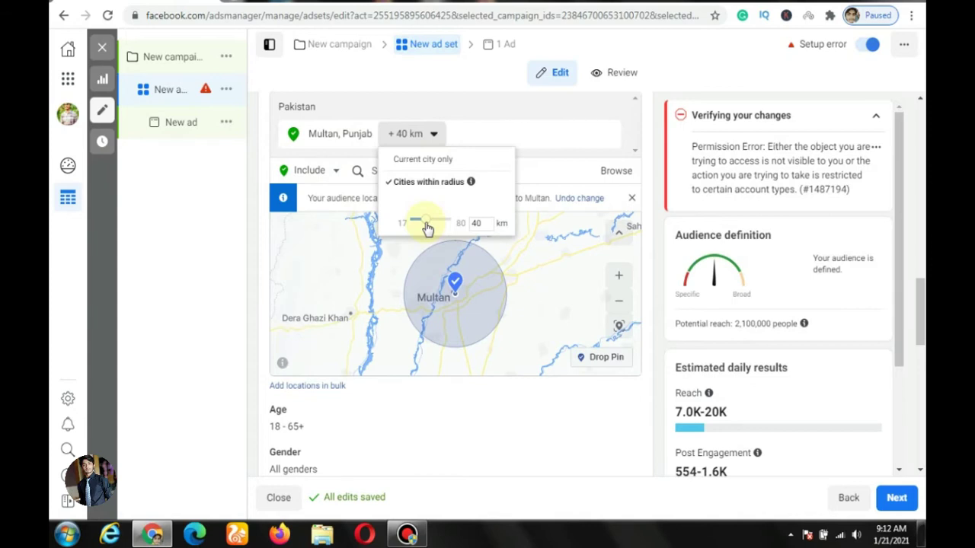
pyautogui.moveTo(425, 223)
pyautogui.mouseDown()
pyautogui.moveTo(464, 223)
pyautogui.moveTo(441, 229)
pyautogui.mouseUp()
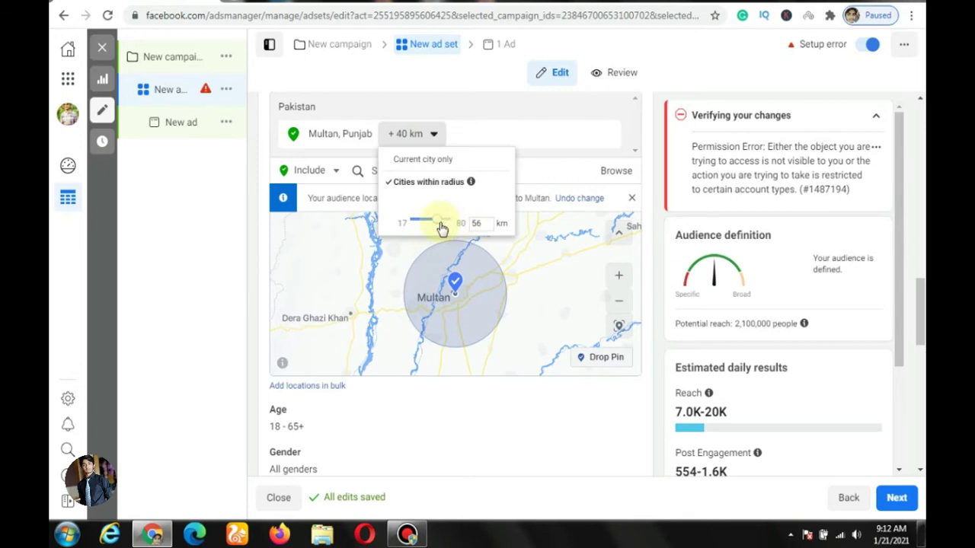
pyautogui.moveTo(441, 228); pyautogui.dragTo(445, 229)
pyautogui.click(642, 167)
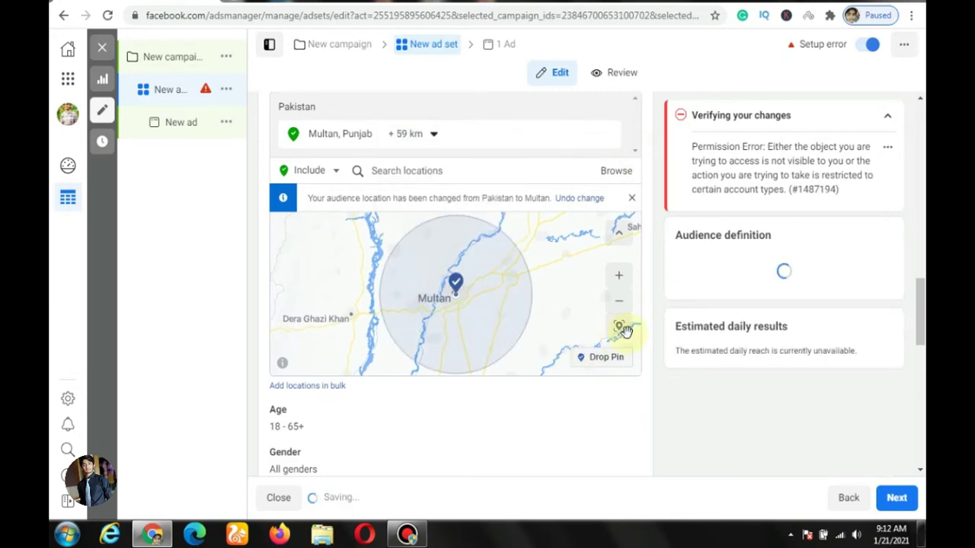
# Step: Drop a location pin on the map beside Dera Ghazi Khan to include that area in the audience
pyautogui.click(608, 358)
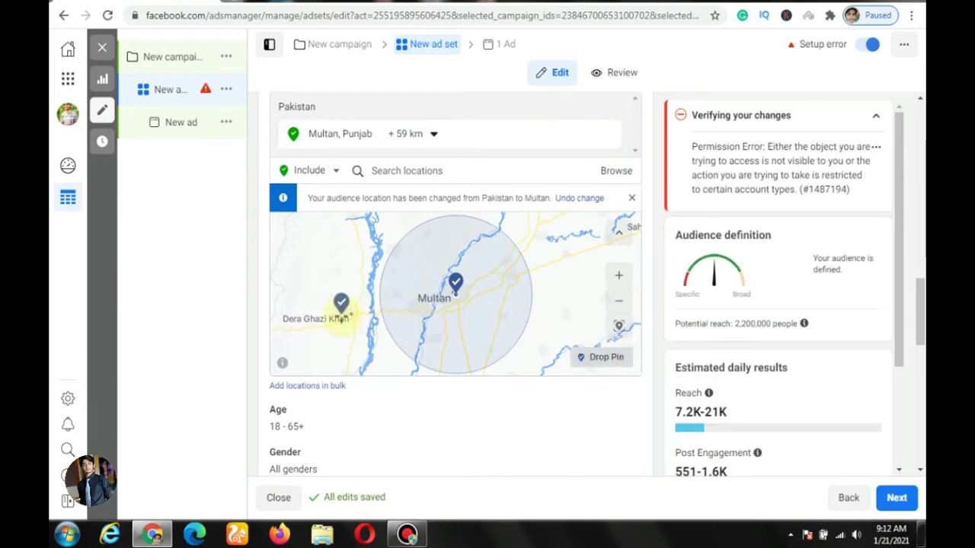
pyautogui.click(328, 312)
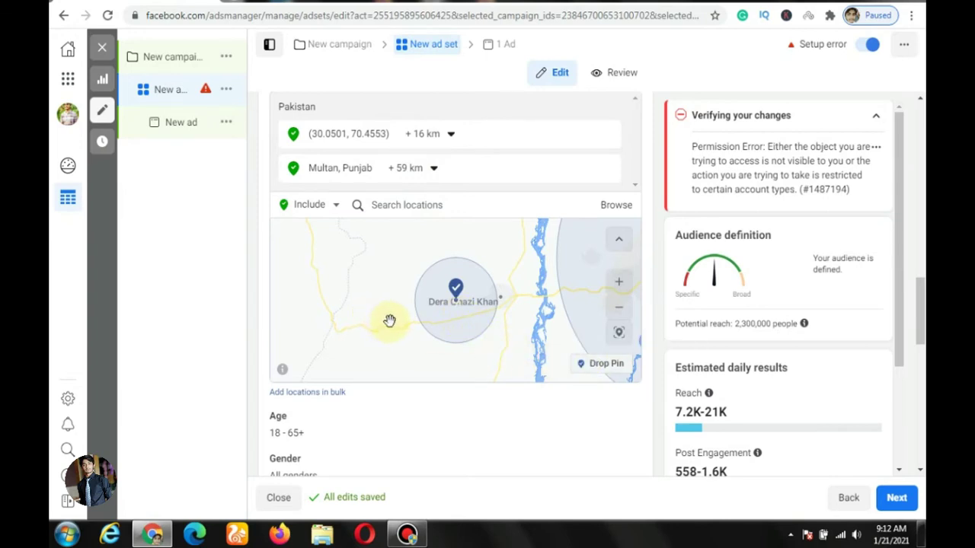
pyautogui.scroll(-2, 389, 320)
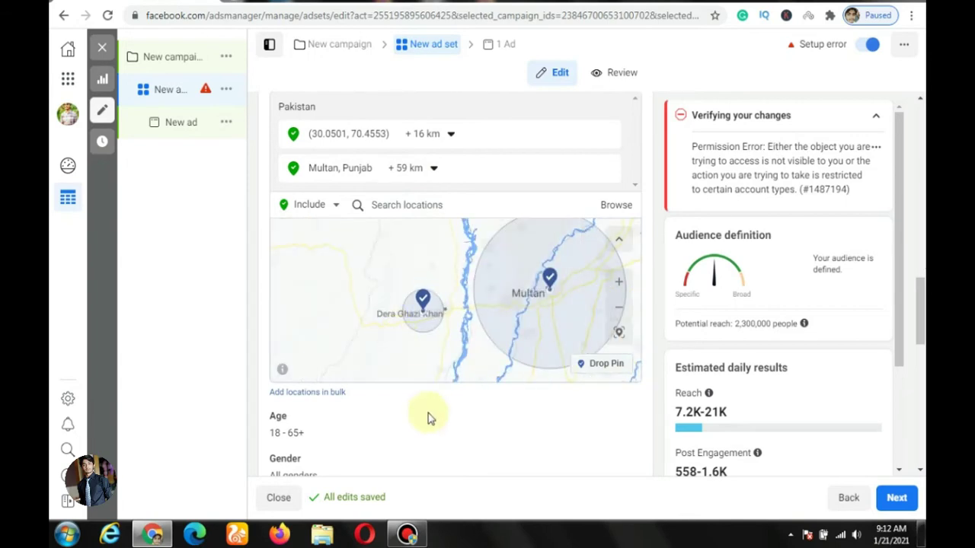
# Step: Open the audience's Gender setting for editing
pyautogui.scroll(-2, 428, 419)
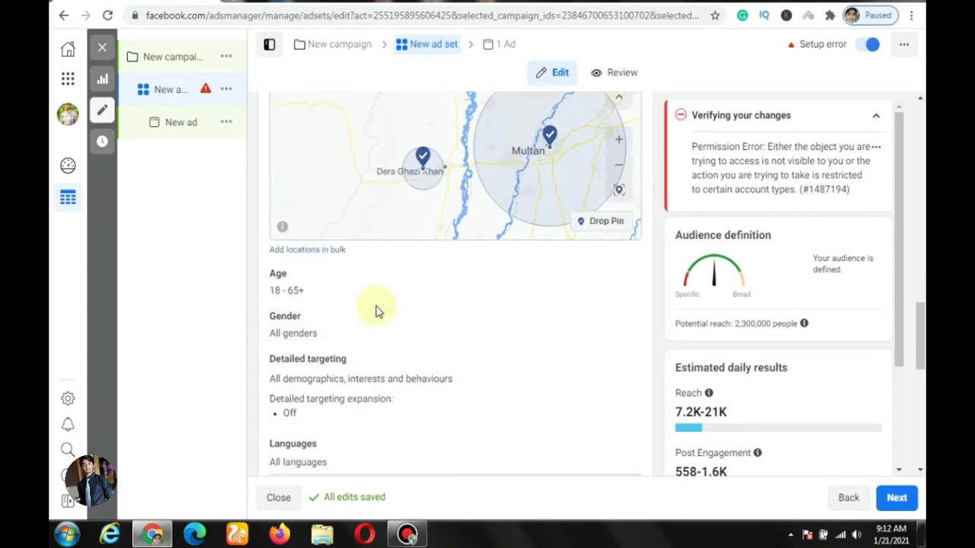
pyautogui.scroll(-1, 578, 282)
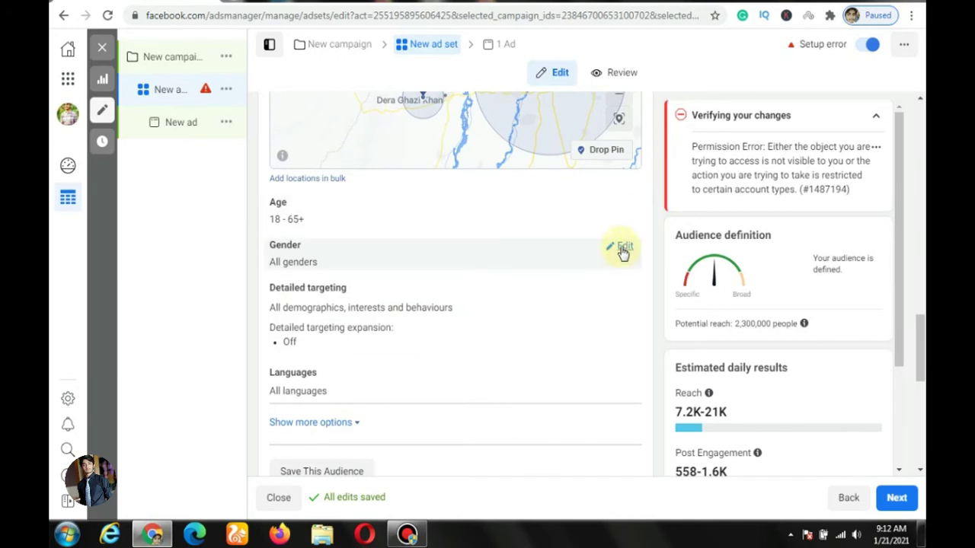
pyautogui.click(623, 250)
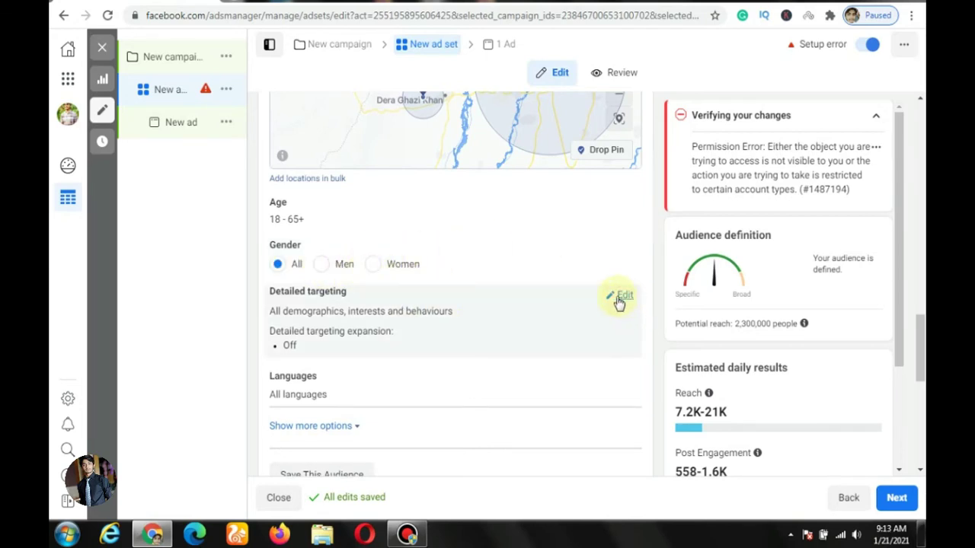
# Step: Open Detailed targeting for editing, browse its Demographics categories, and look over the targeting expansion option
pyautogui.click(623, 298)
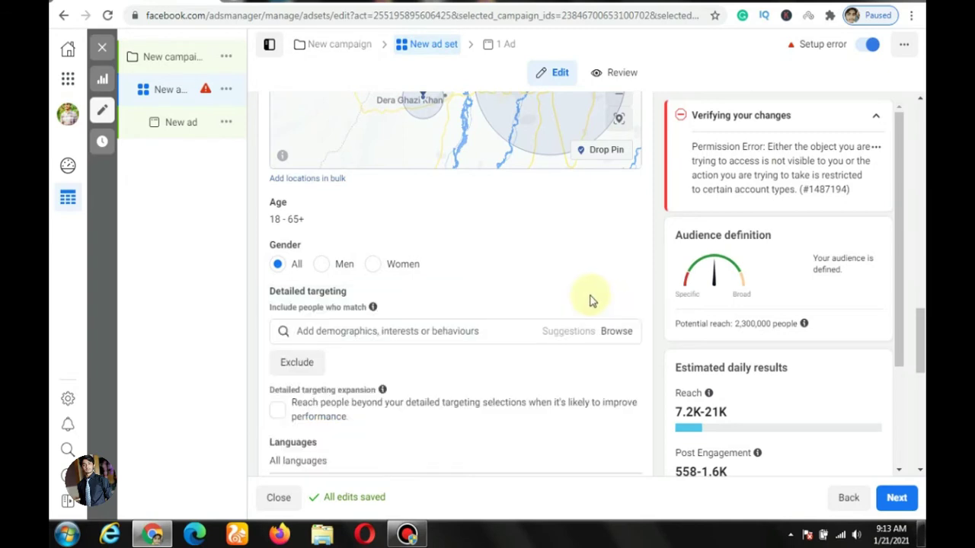
pyautogui.click(443, 336)
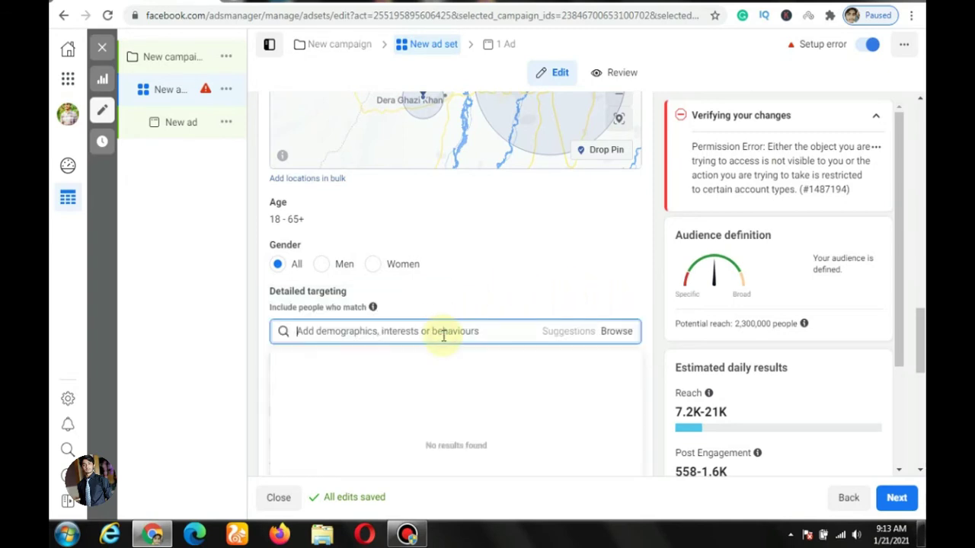
pyautogui.click(611, 332)
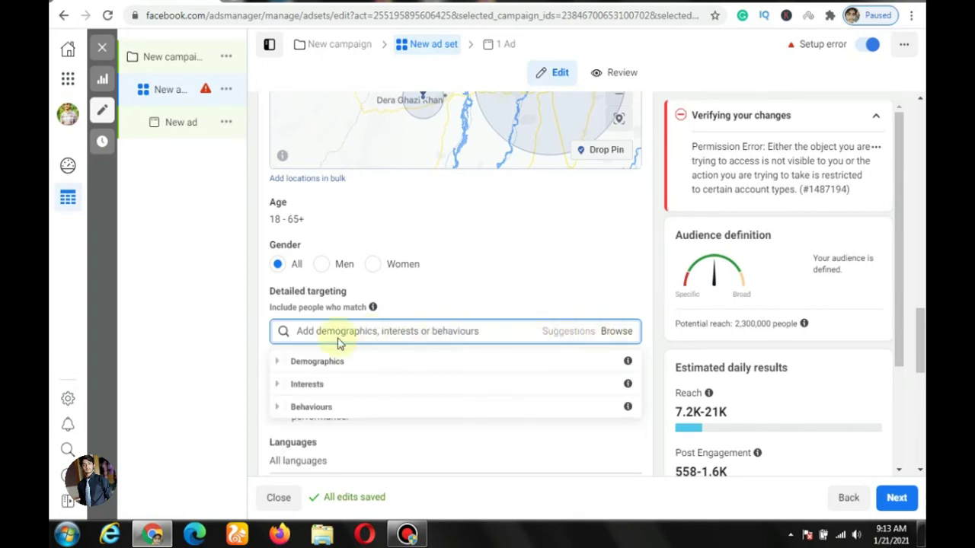
pyautogui.scroll(-1, 323, 344)
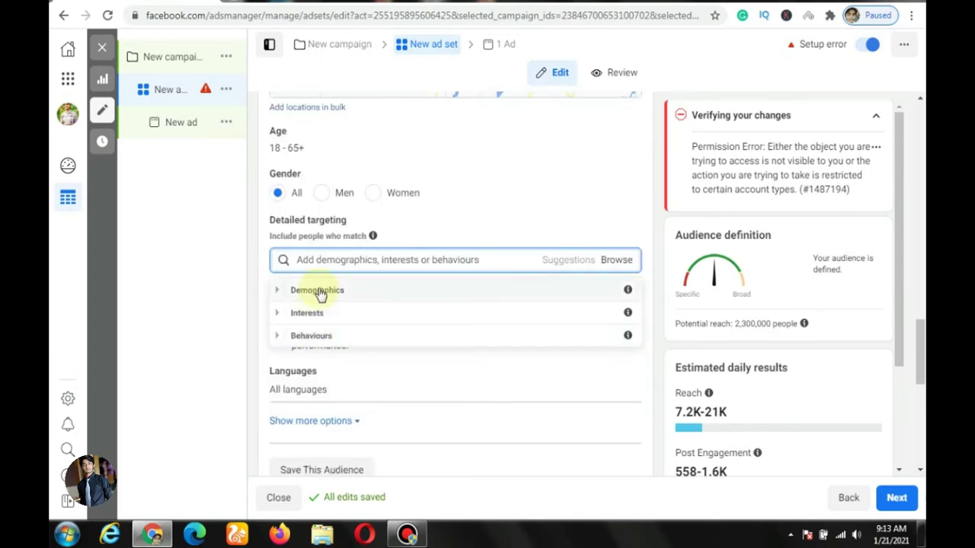
pyautogui.click(318, 291)
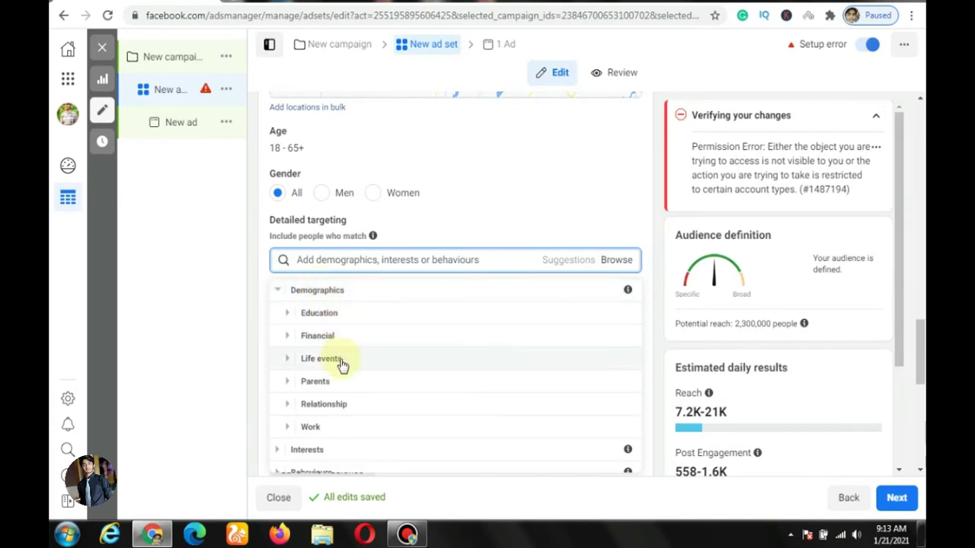
pyautogui.scroll(-1, 335, 366)
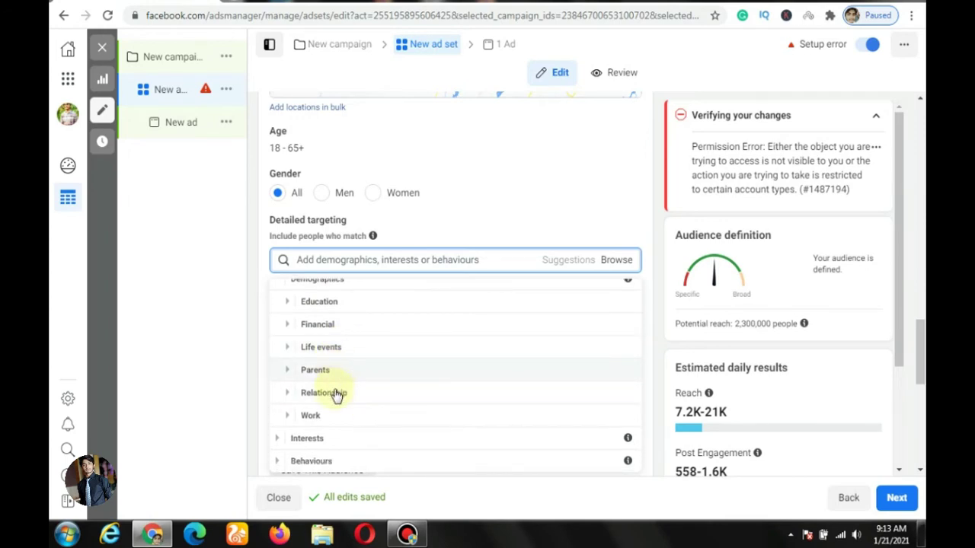
pyautogui.scroll(-1, 342, 368)
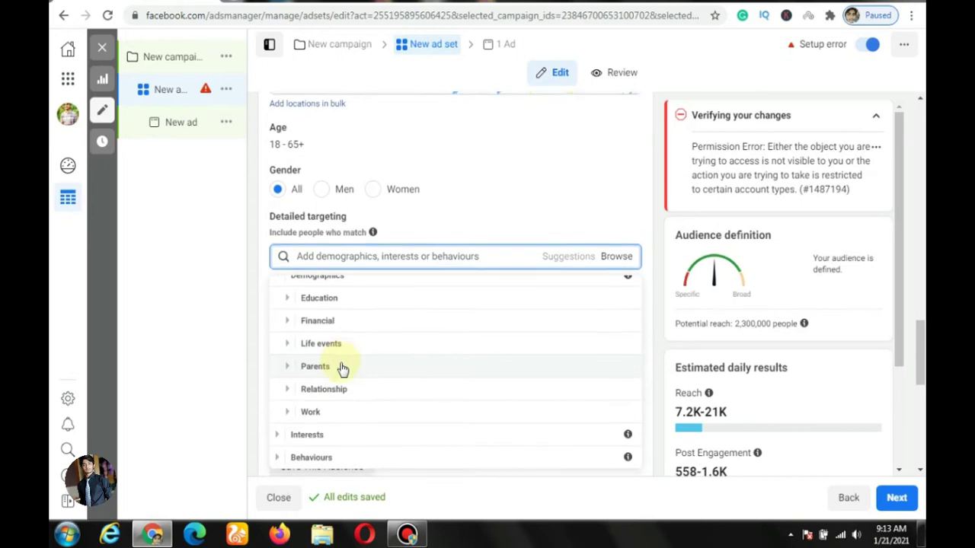
pyautogui.scroll(-1, 341, 369)
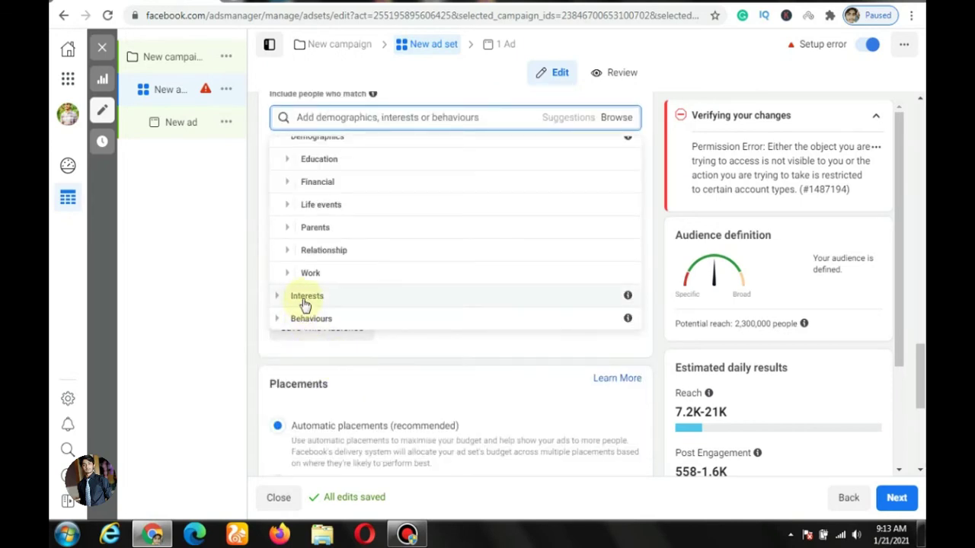
pyautogui.click(448, 90)
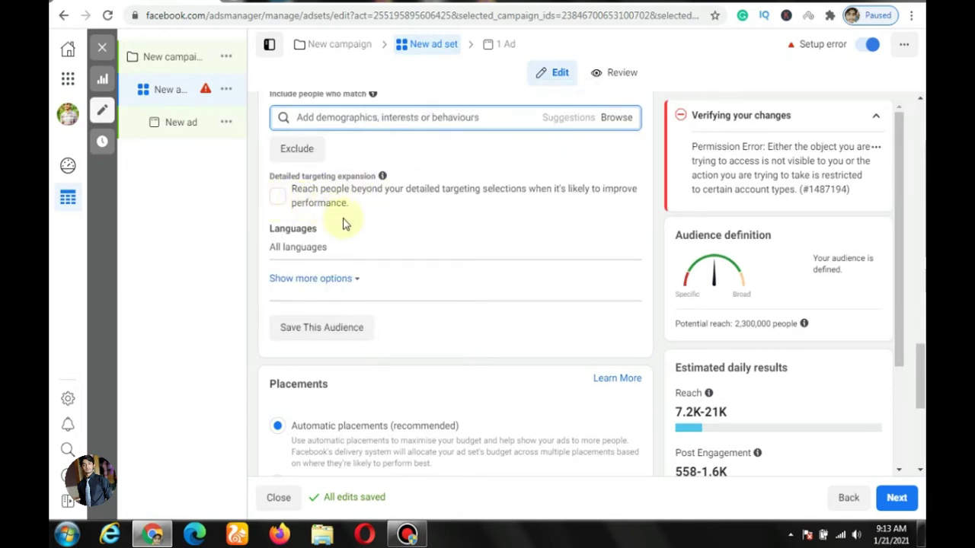
pyautogui.scroll(1, 370, 228)
pyautogui.scroll(1, 371, 230)
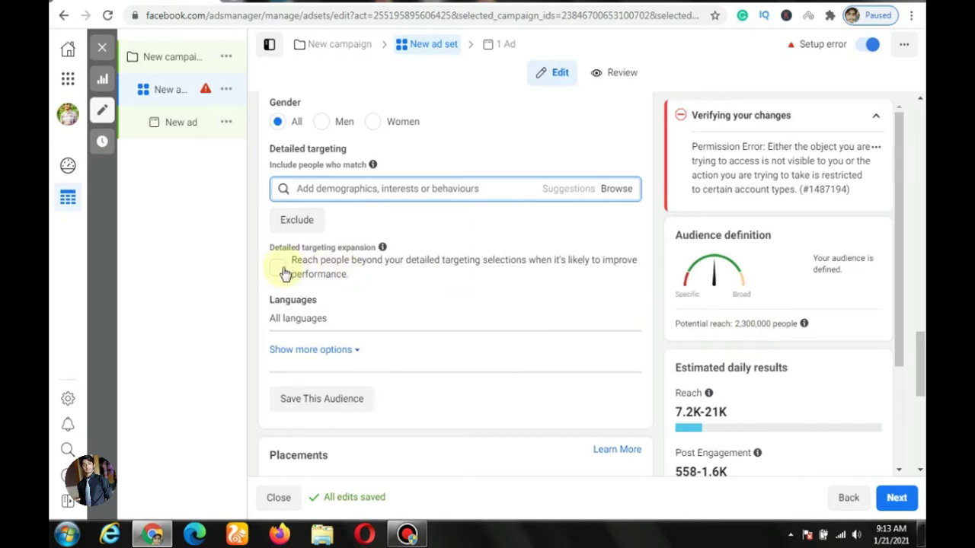
# Step: Show the additional audience options and set Connections to People who like your Page
pyautogui.click(356, 352)
pyautogui.scroll(-2, 354, 347)
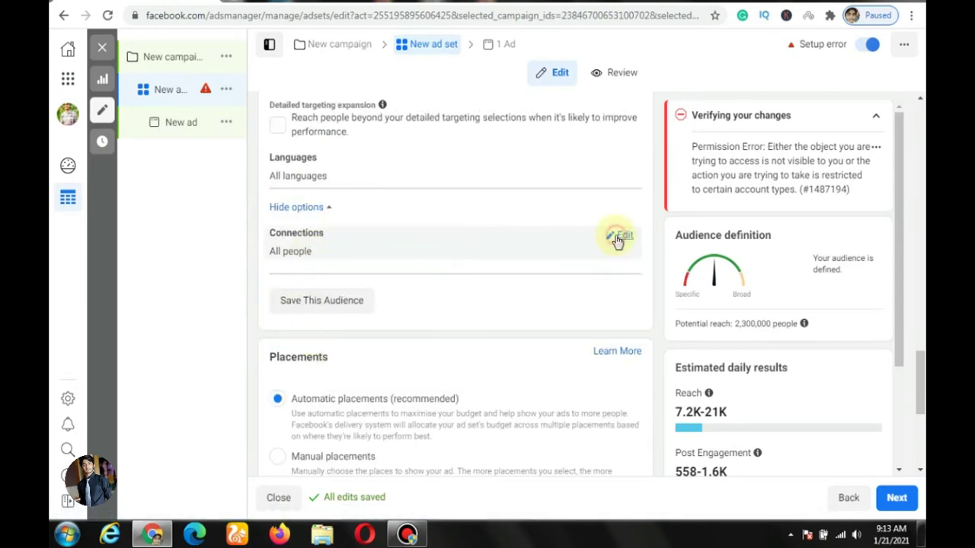
pyautogui.click(617, 236)
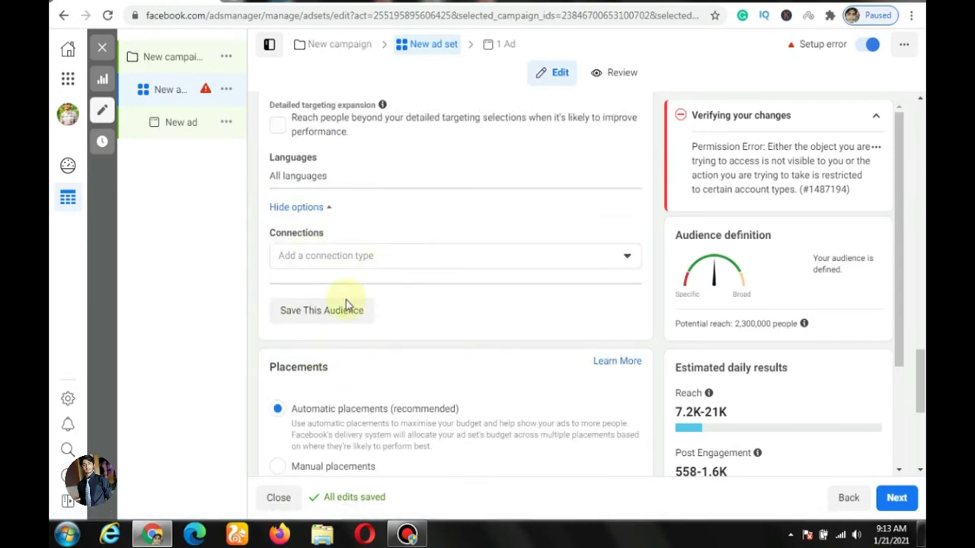
pyautogui.click(379, 258)
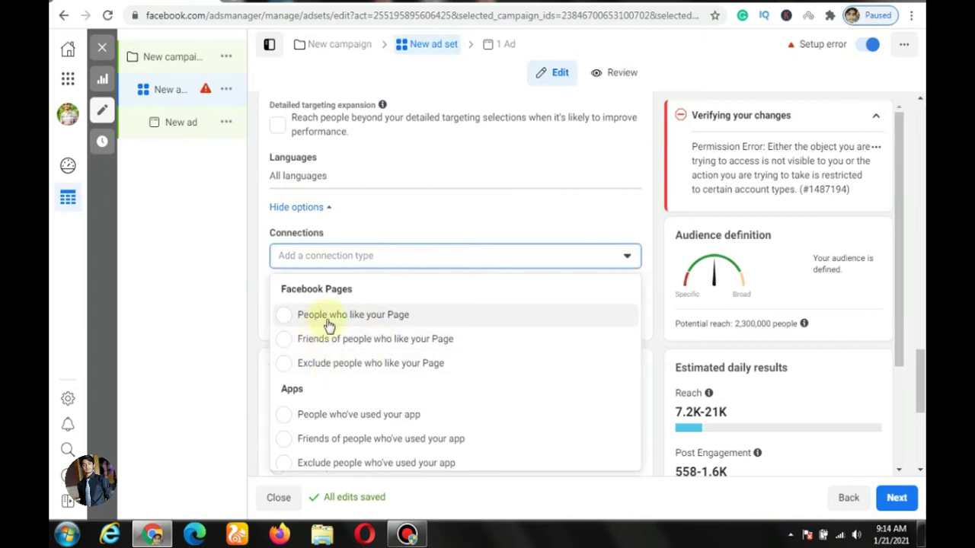
pyautogui.click(283, 318)
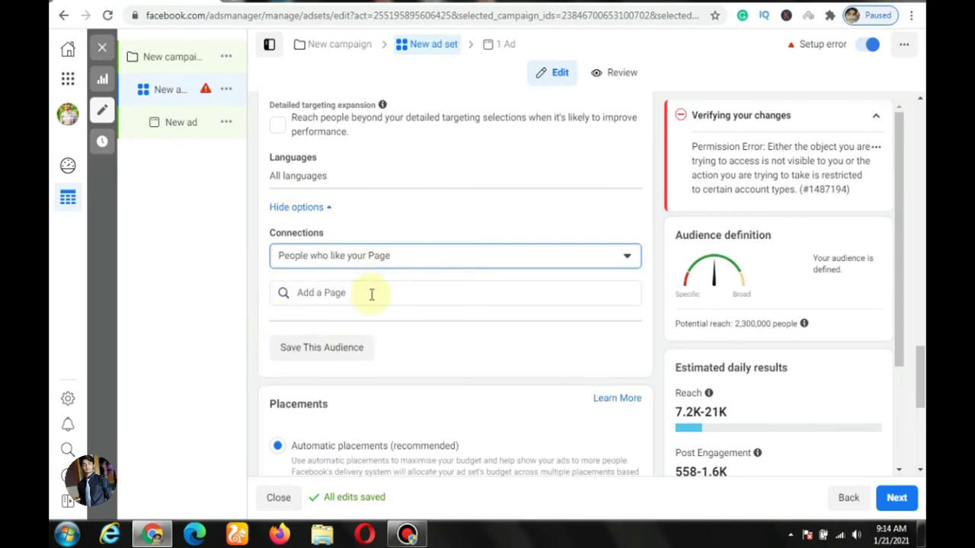
pyautogui.click(372, 294)
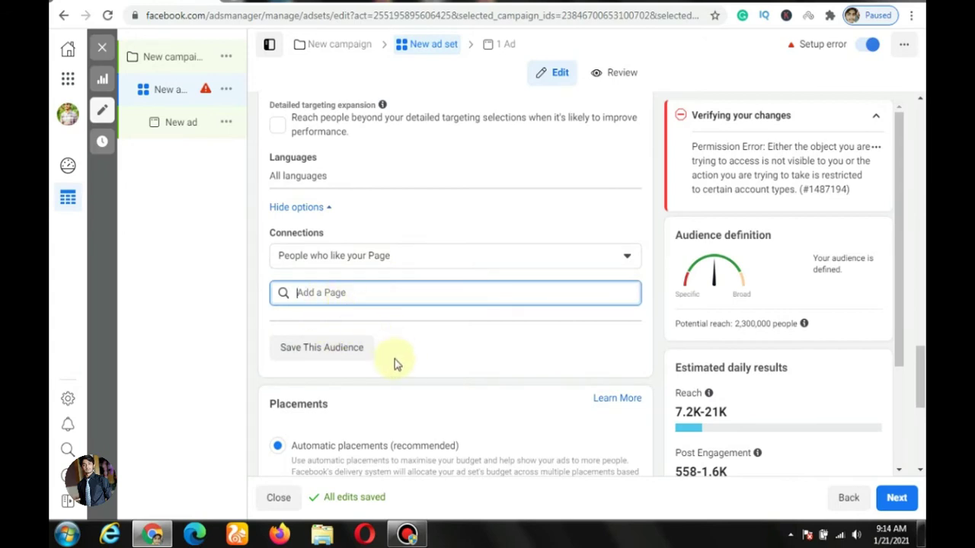
# Step: Expand the additional options in the ad set's Placements section to view its brand safety settings
pyautogui.scroll(-1, 395, 352)
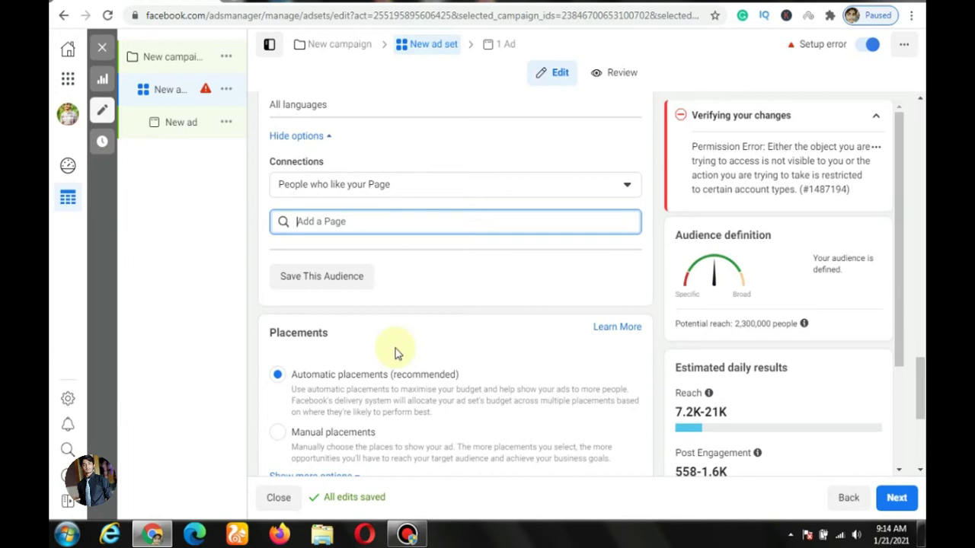
pyautogui.scroll(1, 395, 353)
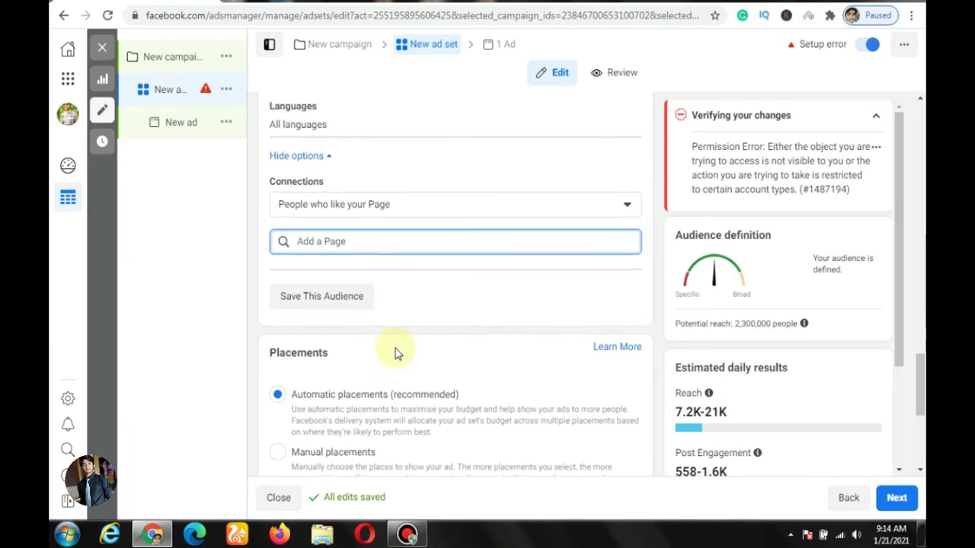
pyautogui.scroll(-1, 348, 285)
pyautogui.scroll(-1, 343, 312)
pyautogui.scroll(-2, 346, 329)
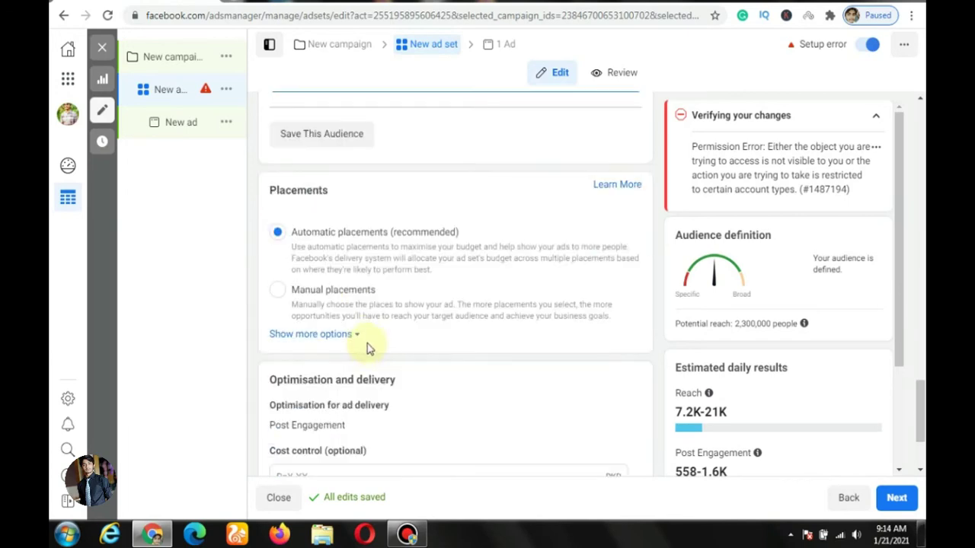
pyautogui.click(318, 336)
pyautogui.scroll(-1, 358, 345)
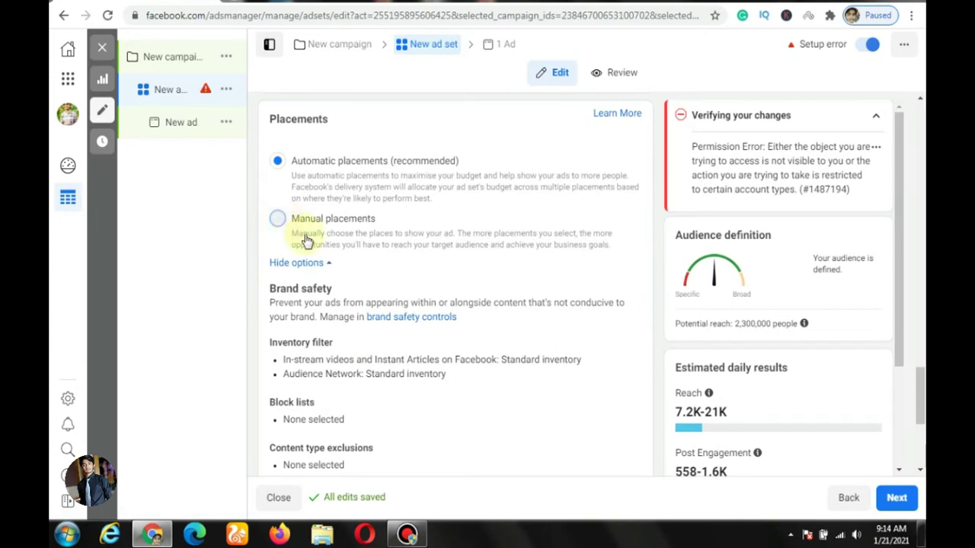
# Step: Switch to Manual placements and exclude the Audience Network platform, keeping Facebook and Instagram selected
pyautogui.click(337, 279)
pyautogui.scroll(-1, 338, 279)
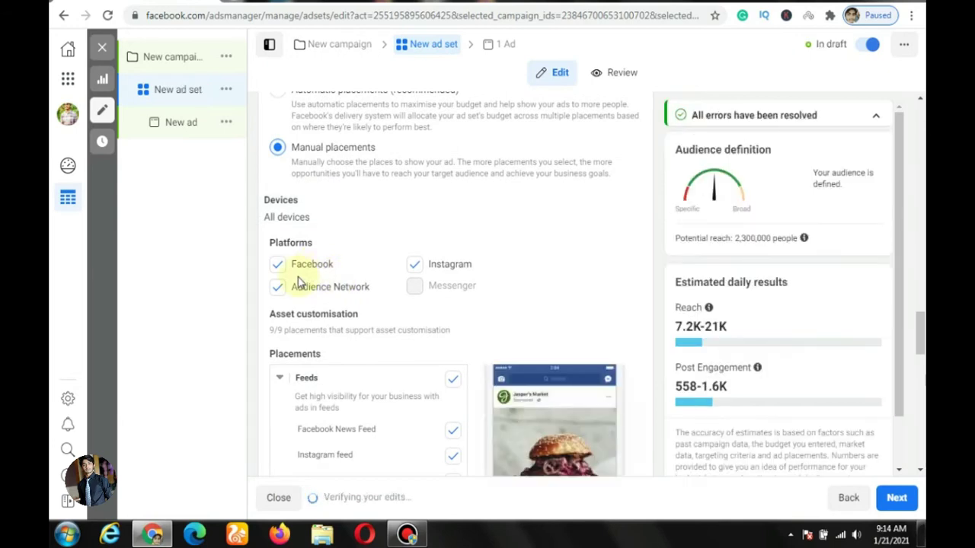
pyautogui.scroll(-1, 297, 279)
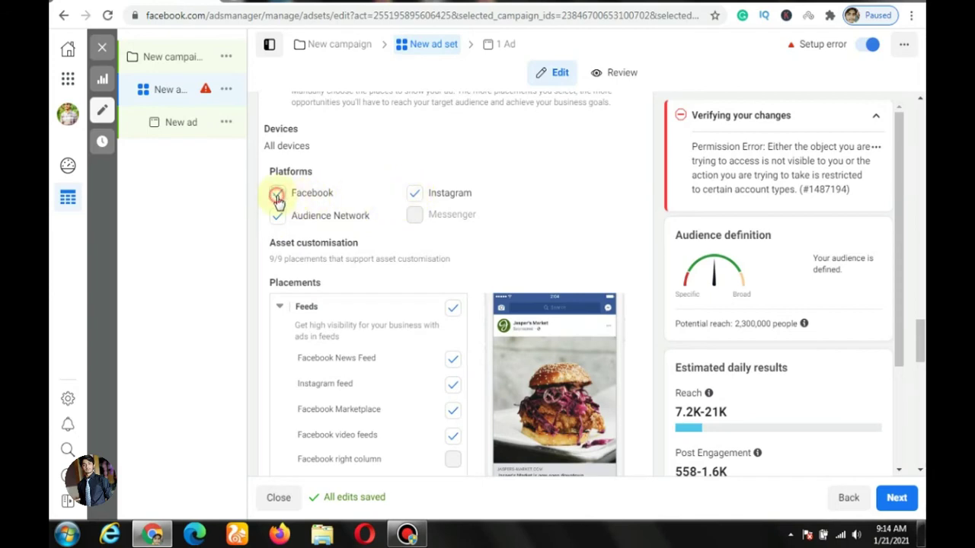
pyautogui.click(278, 220)
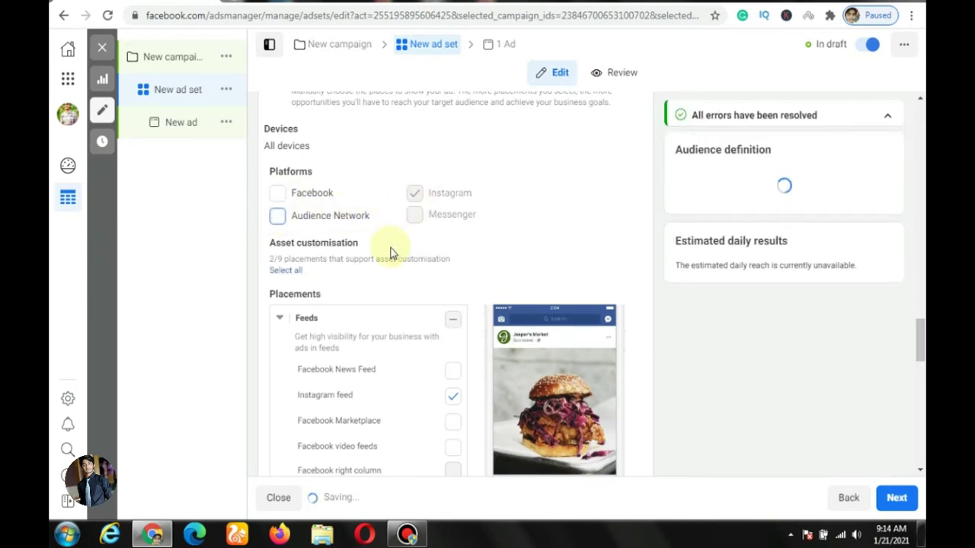
pyautogui.click(312, 193)
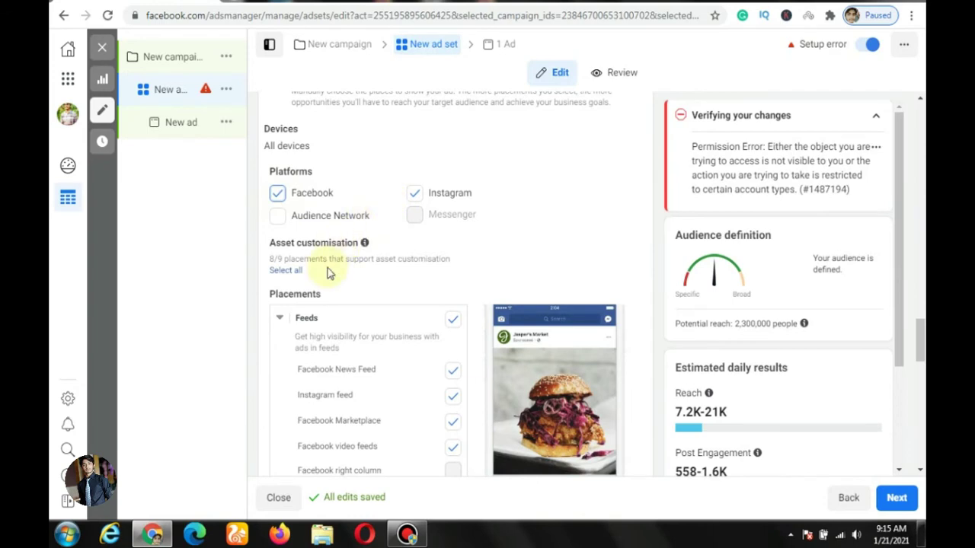
# Step: Open the Devices setting of the manual placements and examine which device types can be selected
pyautogui.scroll(1, 329, 274)
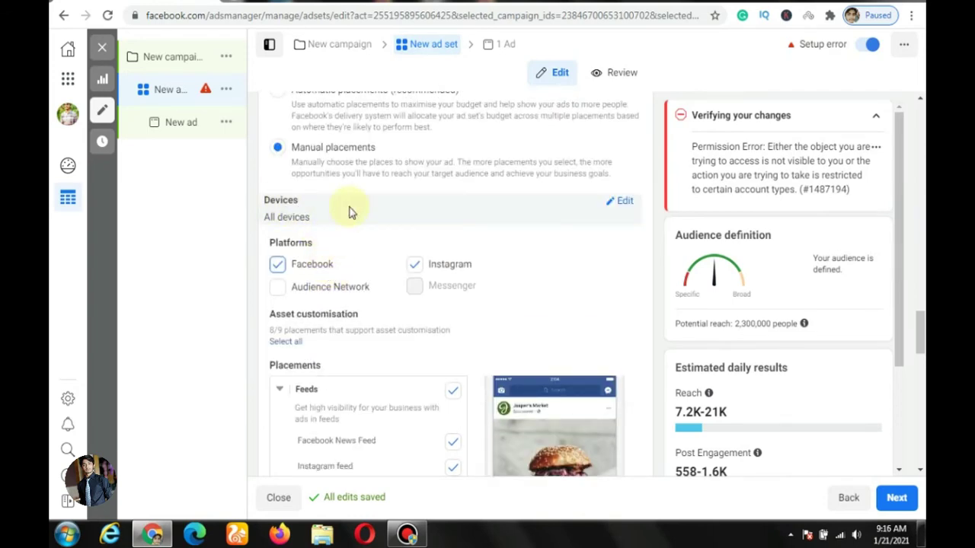
pyautogui.click(625, 205)
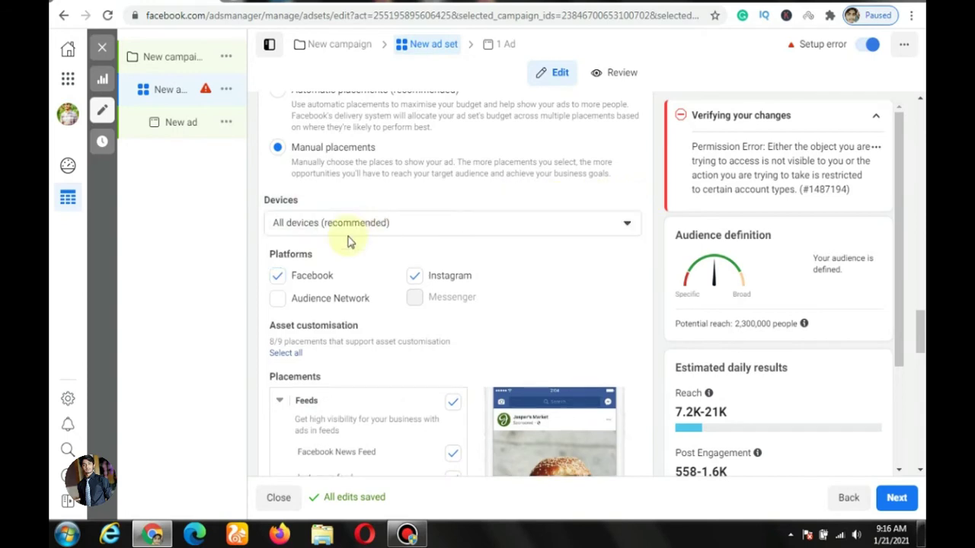
pyautogui.click(600, 221)
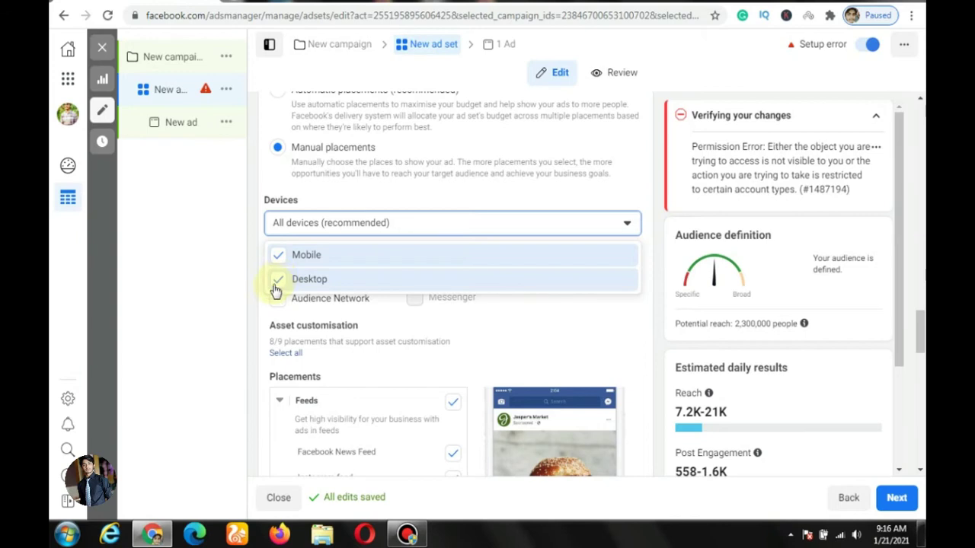
pyautogui.click(267, 309)
# Step: Switch the ad set back to Automatic placements (recommended)
pyautogui.scroll(2, 276, 242)
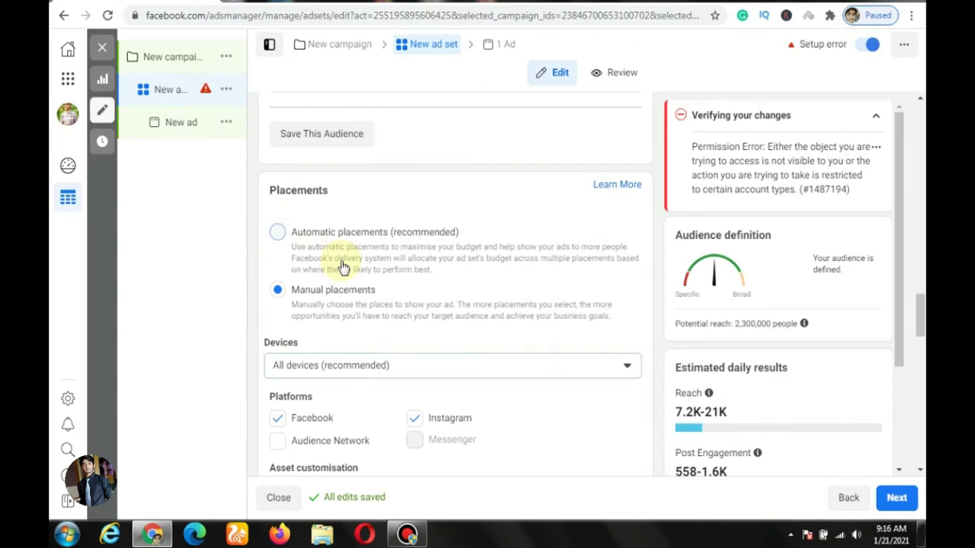
pyautogui.click(342, 267)
pyautogui.scroll(-1, 395, 305)
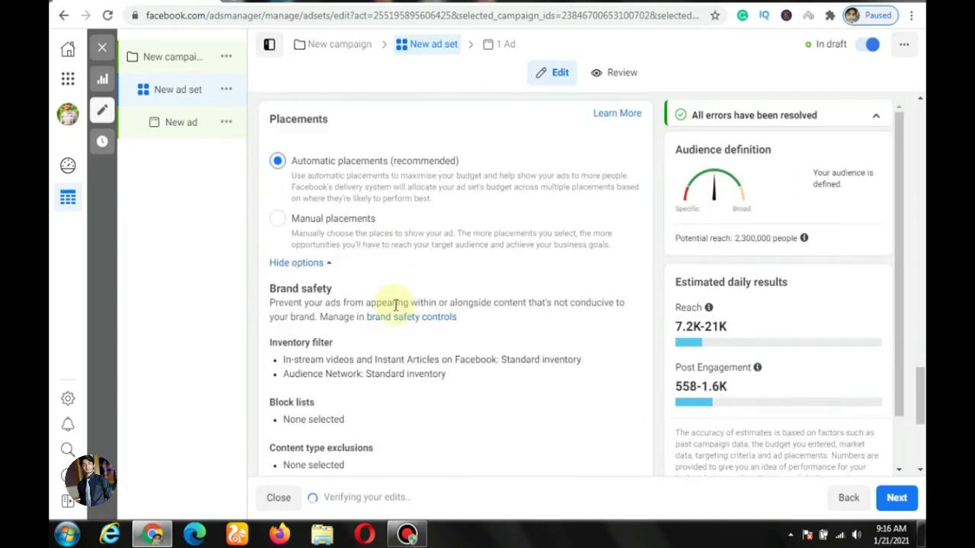
# Step: Choose Post Engagement as the optimisation for ad delivery and show the additional bid strategies under cost control
pyautogui.scroll(-4, 395, 305)
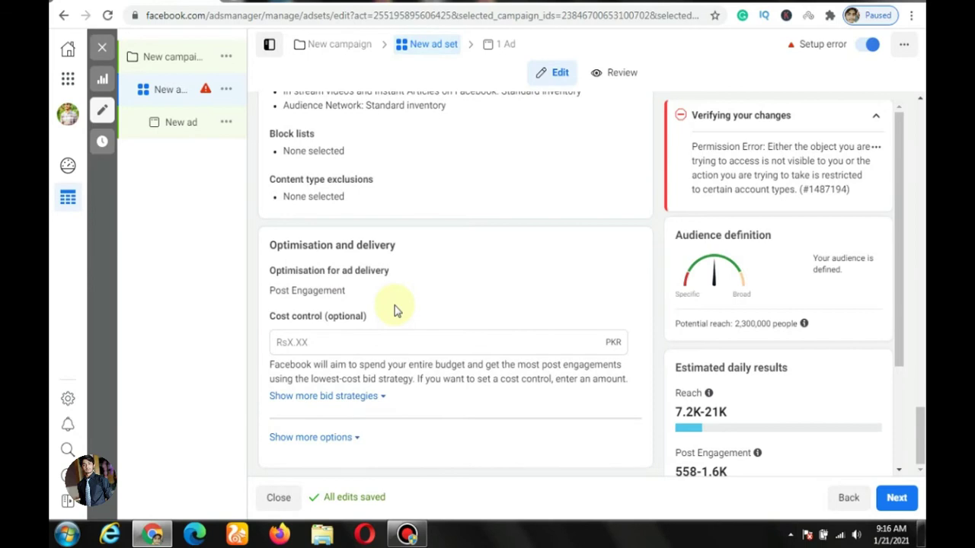
pyautogui.scroll(1, 394, 310)
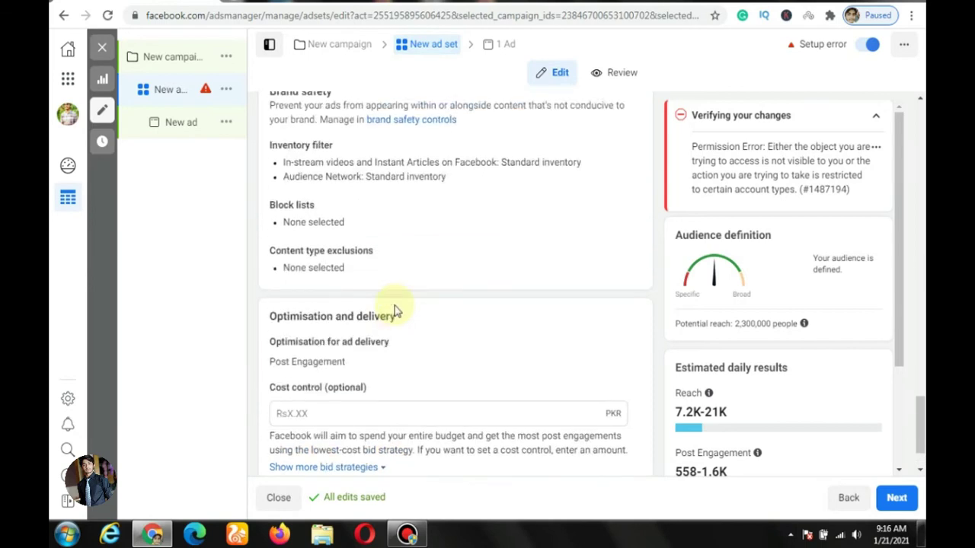
pyautogui.scroll(-1, 394, 310)
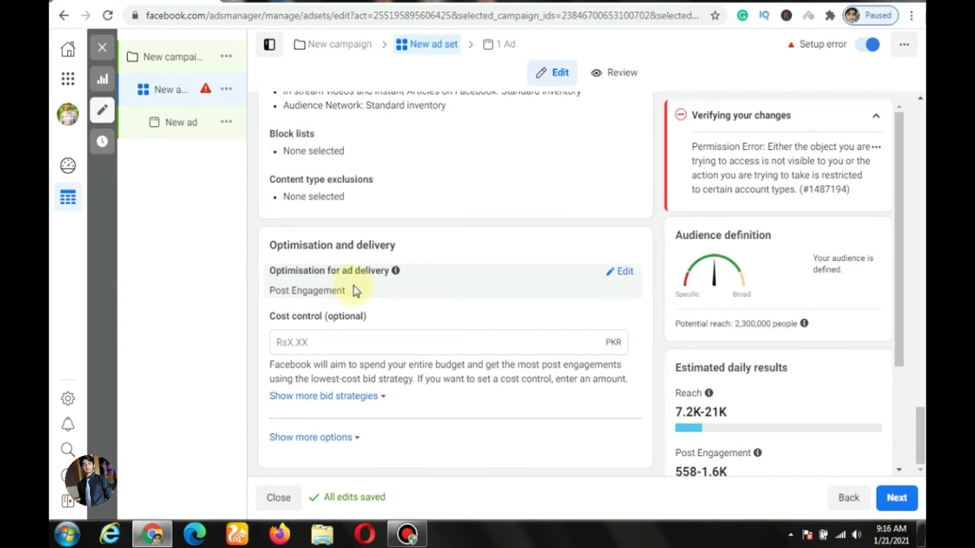
pyautogui.click(507, 277)
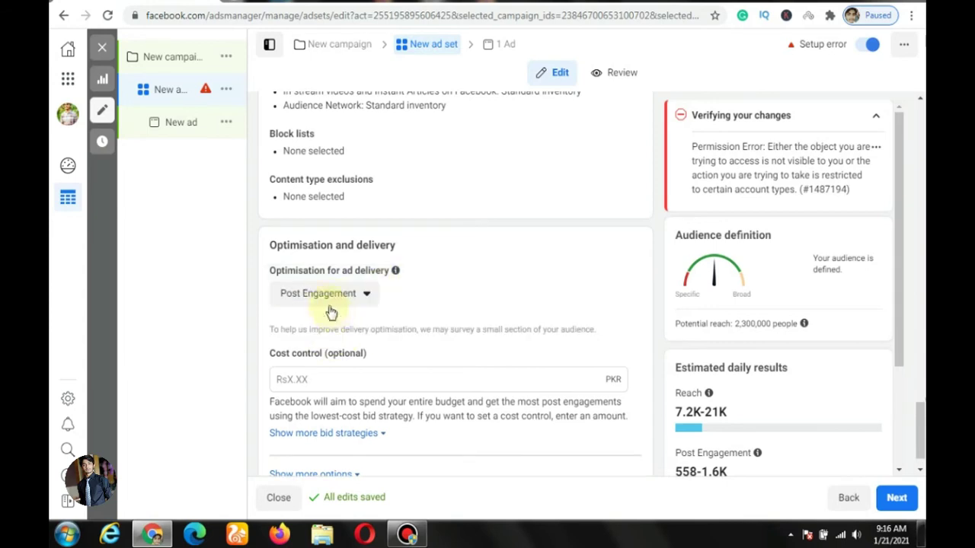
pyautogui.click(369, 298)
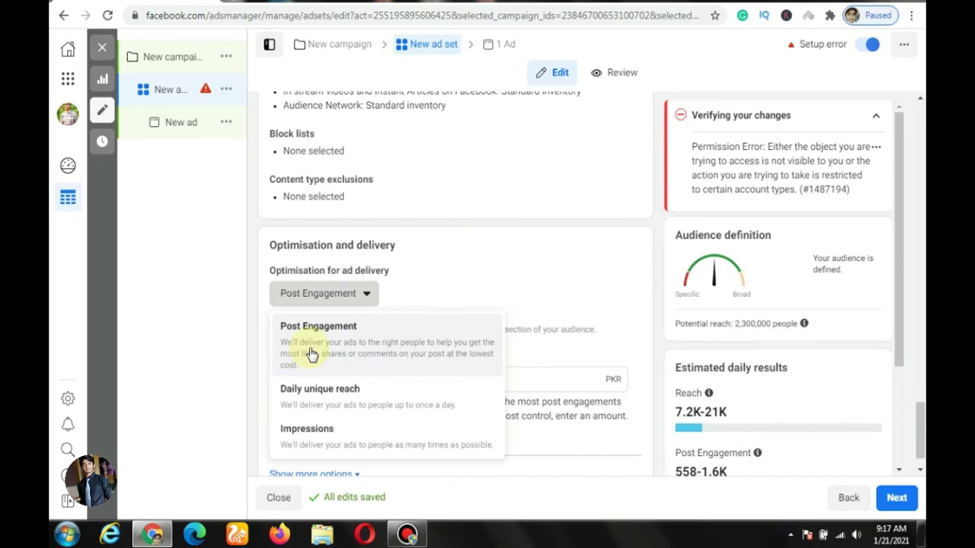
pyautogui.click(384, 349)
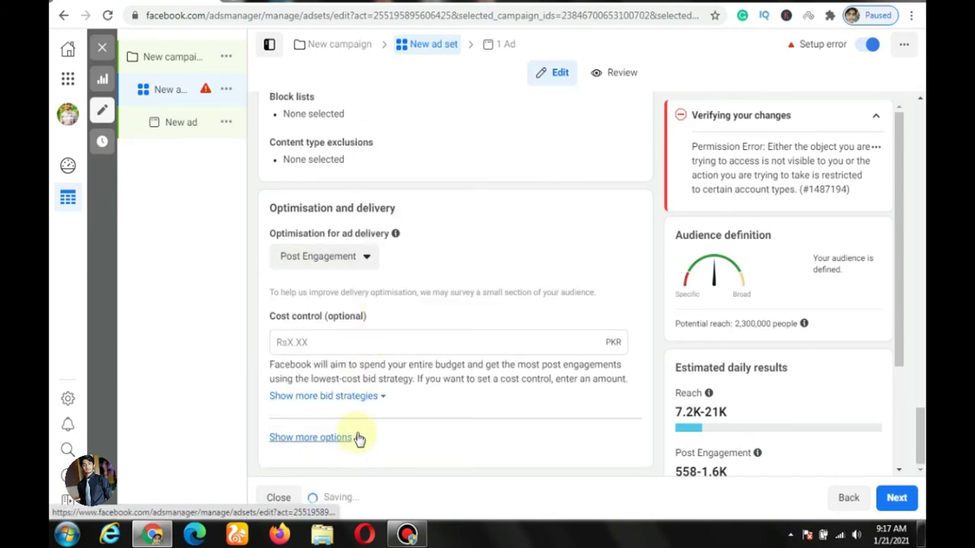
pyautogui.click(352, 396)
pyautogui.scroll(-1, 352, 402)
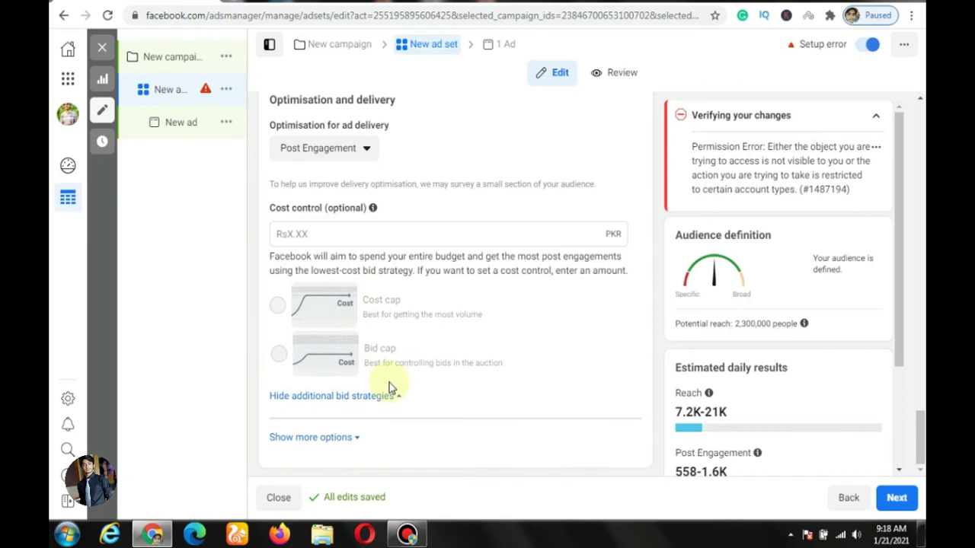
# Step: Show more options under Optimisation and delivery and review the charging and delivery type together with the ad set's placement settings
pyautogui.click(362, 445)
pyautogui.scroll(-1, 366, 452)
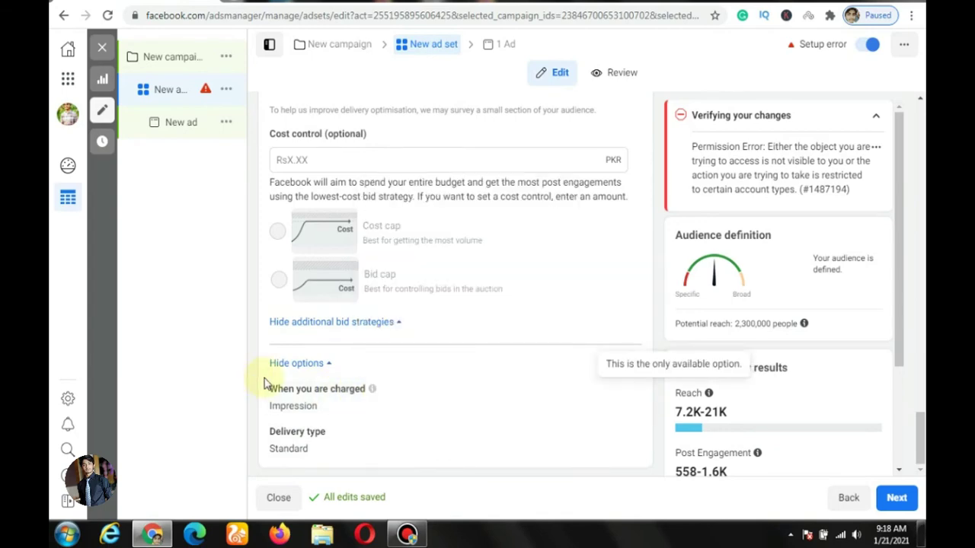
pyautogui.scroll(1, 293, 369)
pyautogui.scroll(6, 294, 368)
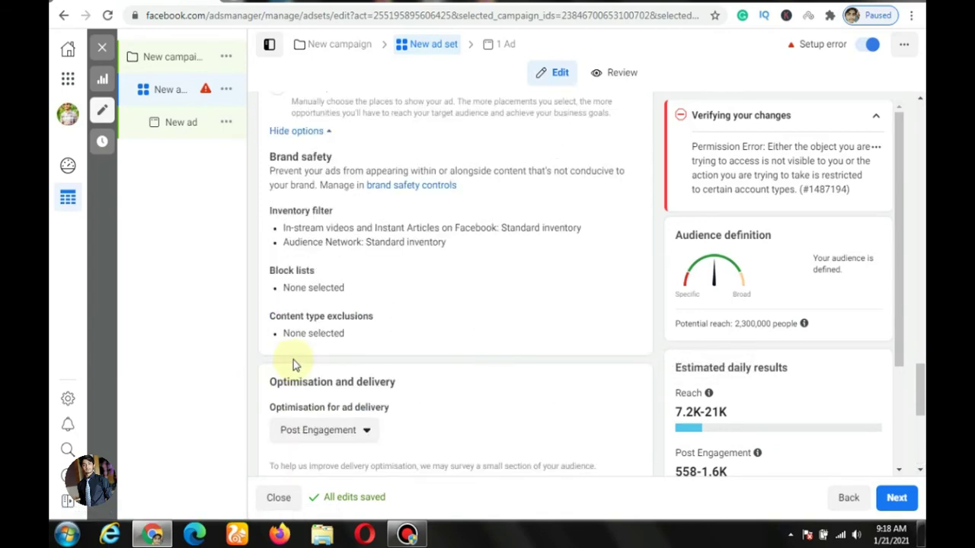
pyautogui.scroll(1, 294, 369)
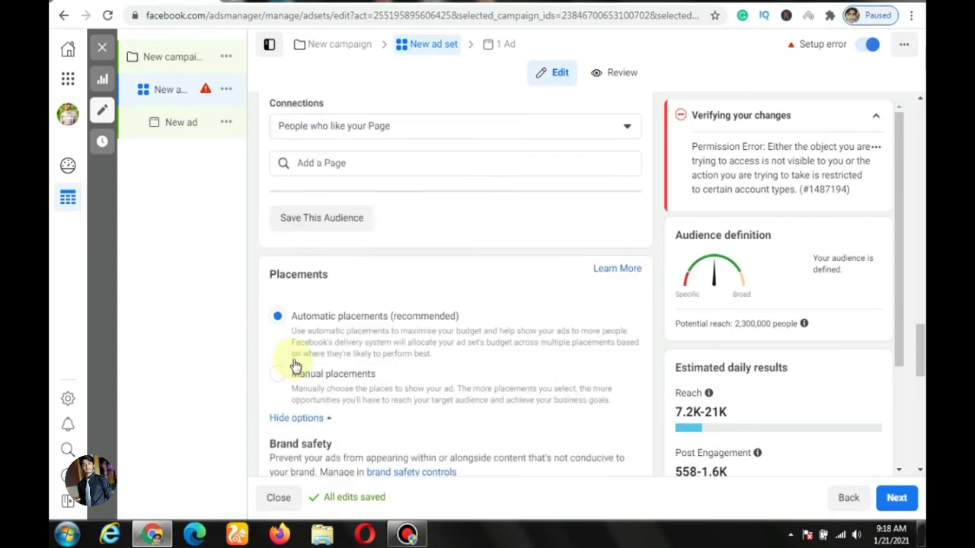
pyautogui.scroll(-4, 295, 367)
pyautogui.scroll(-1, 304, 370)
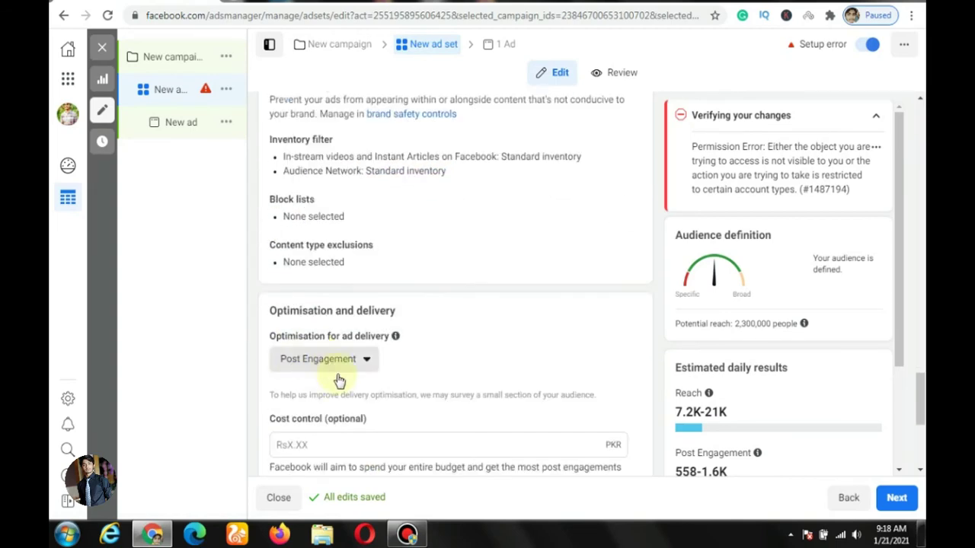
pyautogui.scroll(-3, 342, 392)
pyautogui.scroll(-1, 340, 392)
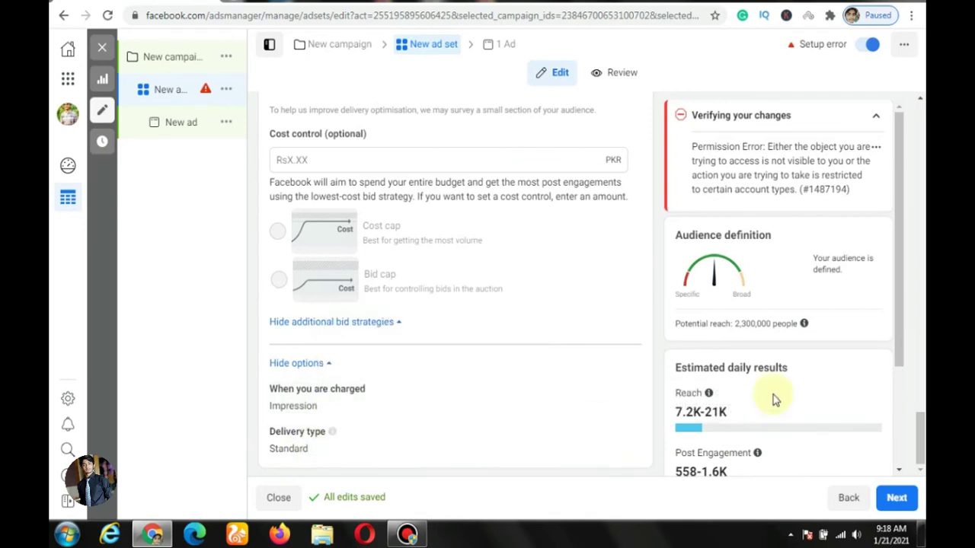
# Step: Examine the ad set's estimated daily results for reach and post engagement
pyautogui.moveTo(898, 270); pyautogui.dragTo(873, 326)
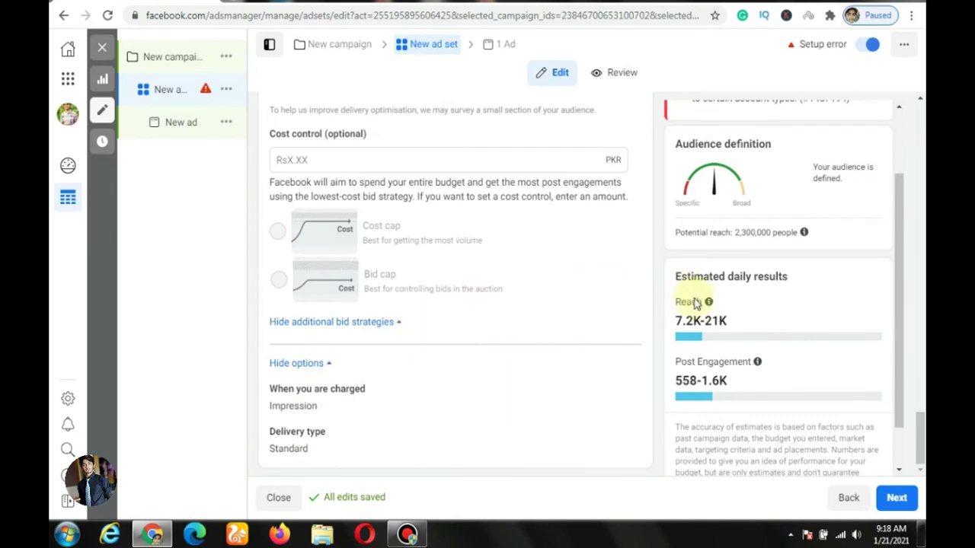
pyautogui.moveTo(731, 307)
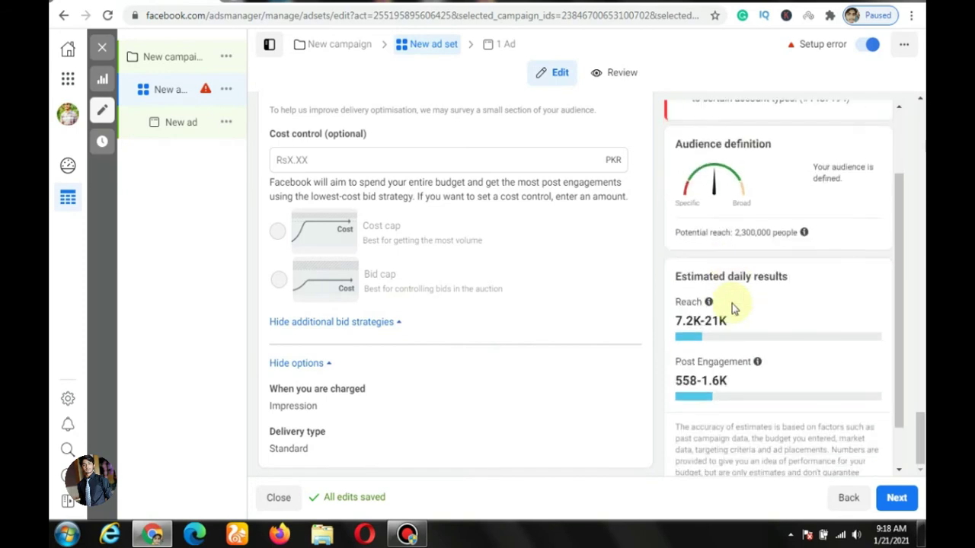
pyautogui.scroll(1, 732, 303)
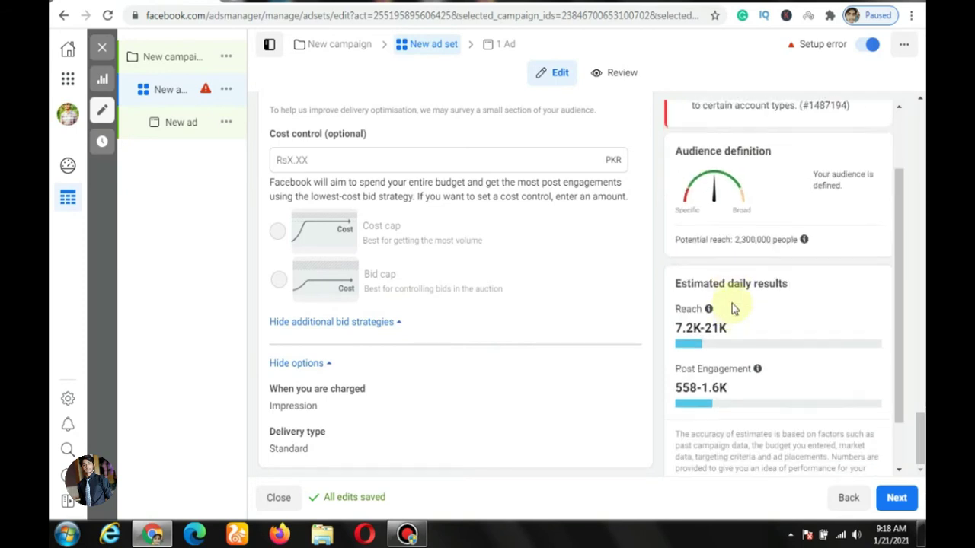
pyautogui.scroll(-1, 731, 304)
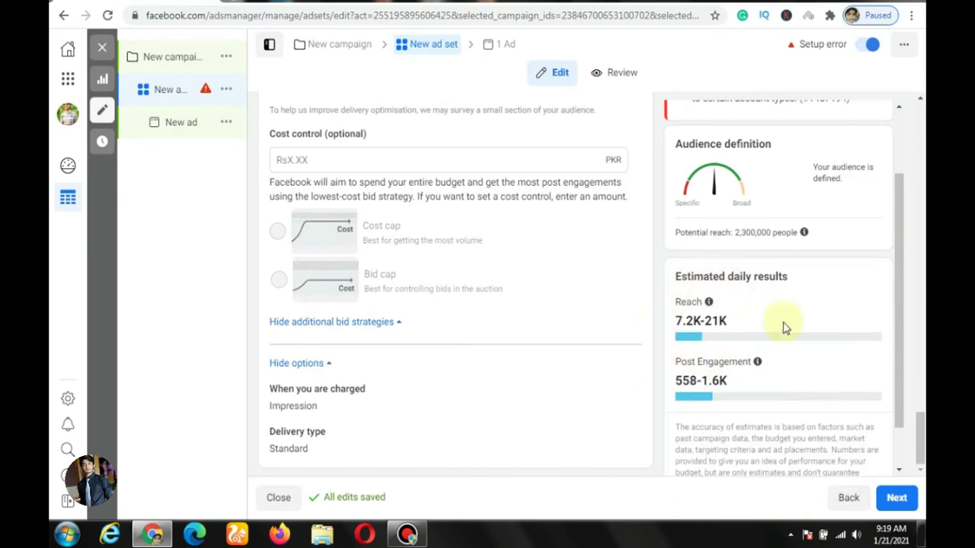
# Step: Continue to the ad level and check the Ad setup choices, keeping Use existing post
pyautogui.click(887, 497)
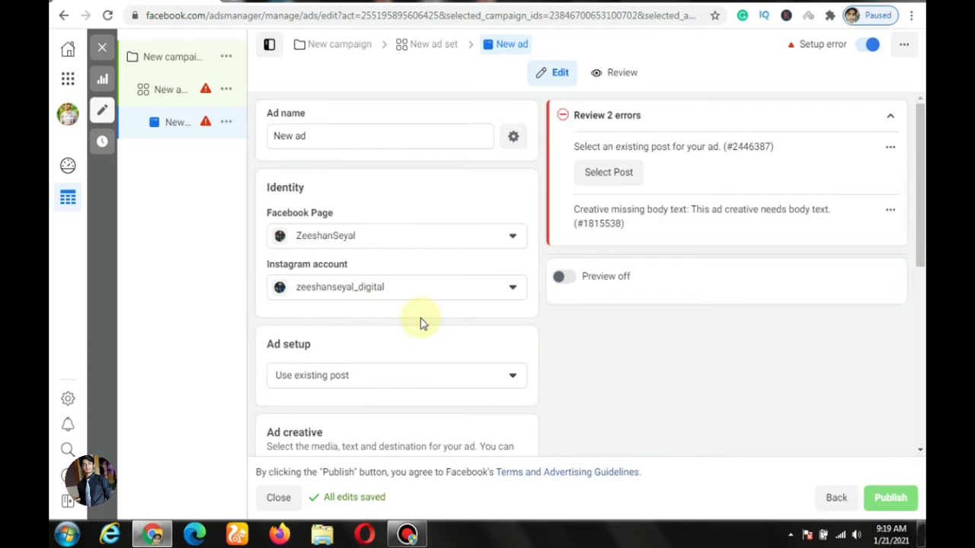
pyautogui.scroll(-2, 421, 318)
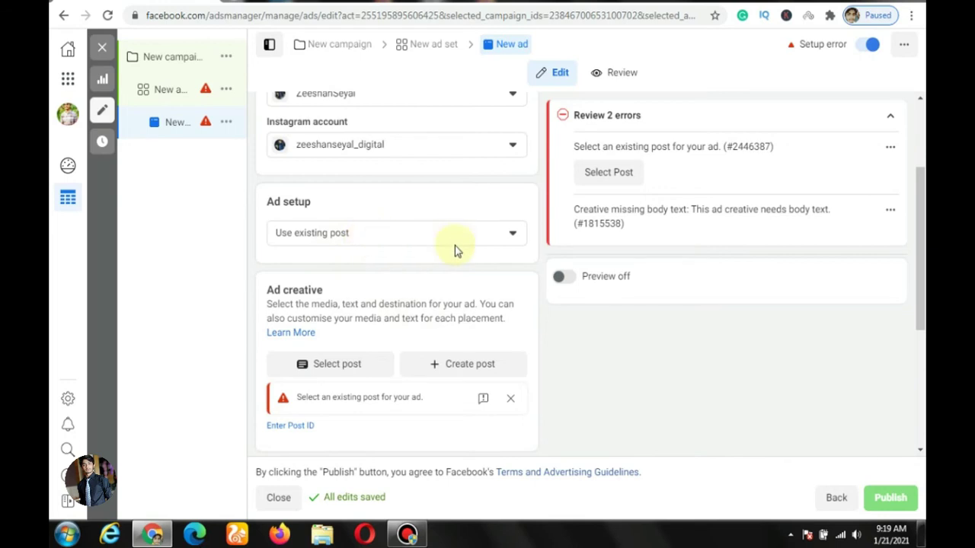
pyautogui.click(508, 236)
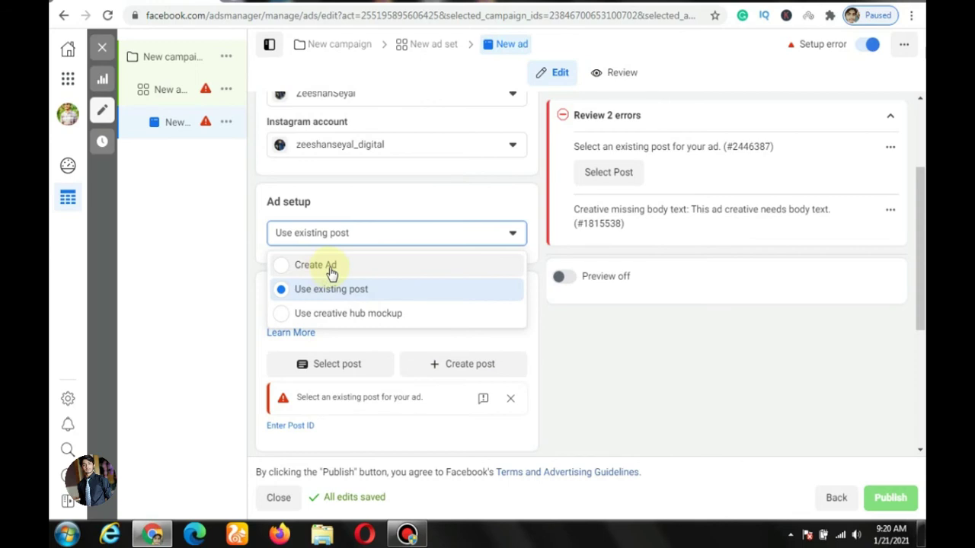
pyautogui.click(542, 338)
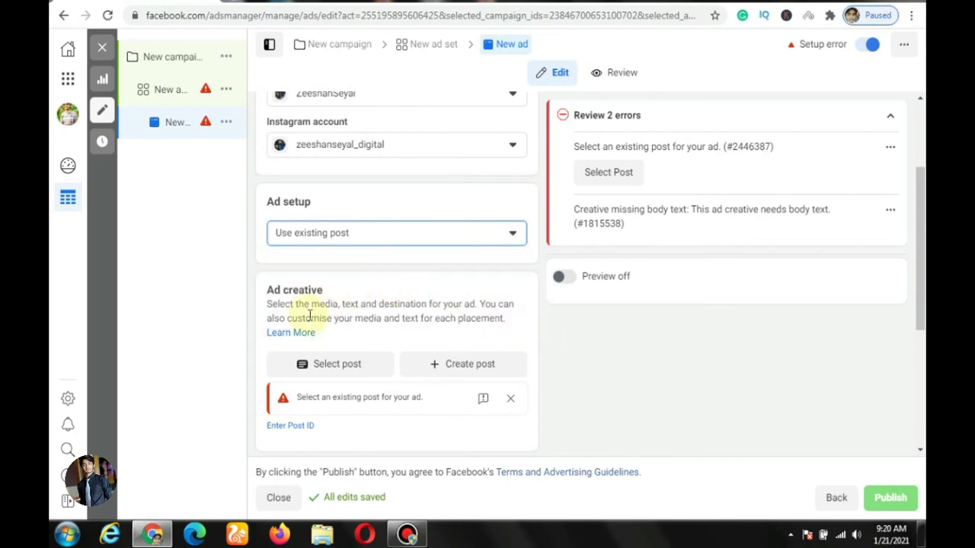
# Step: Open the selection of existing posts, view the post type filter options, and close it without choosing a post
pyautogui.scroll(-2, 312, 320)
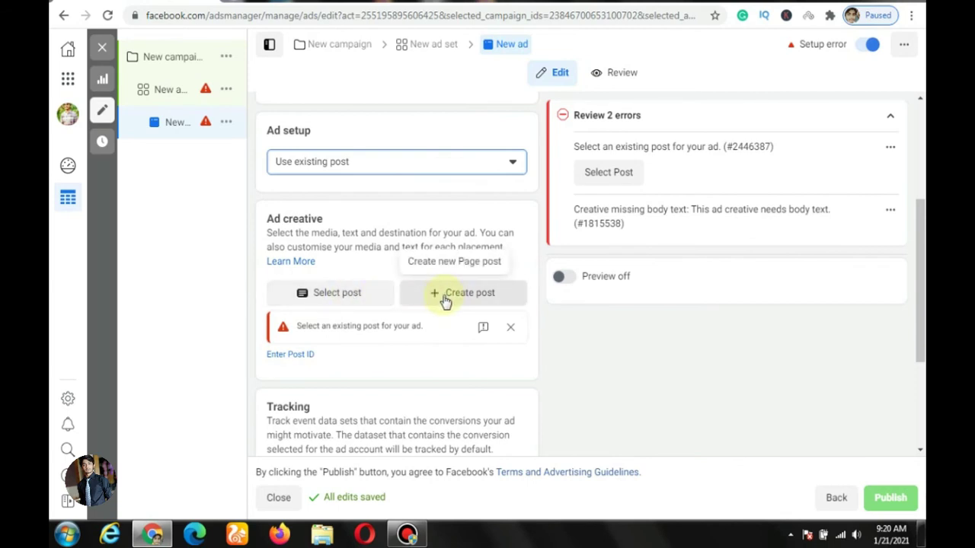
pyautogui.click(368, 299)
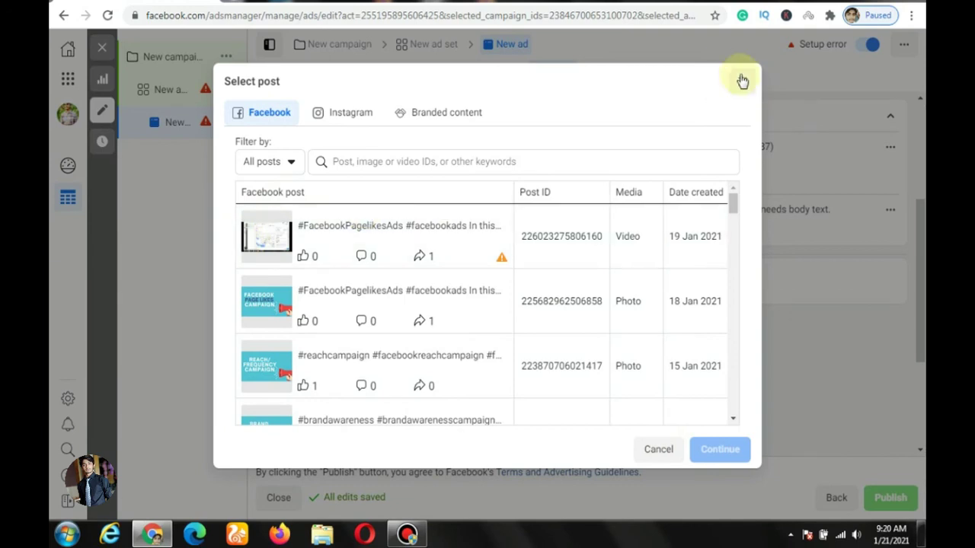
pyautogui.click(290, 167)
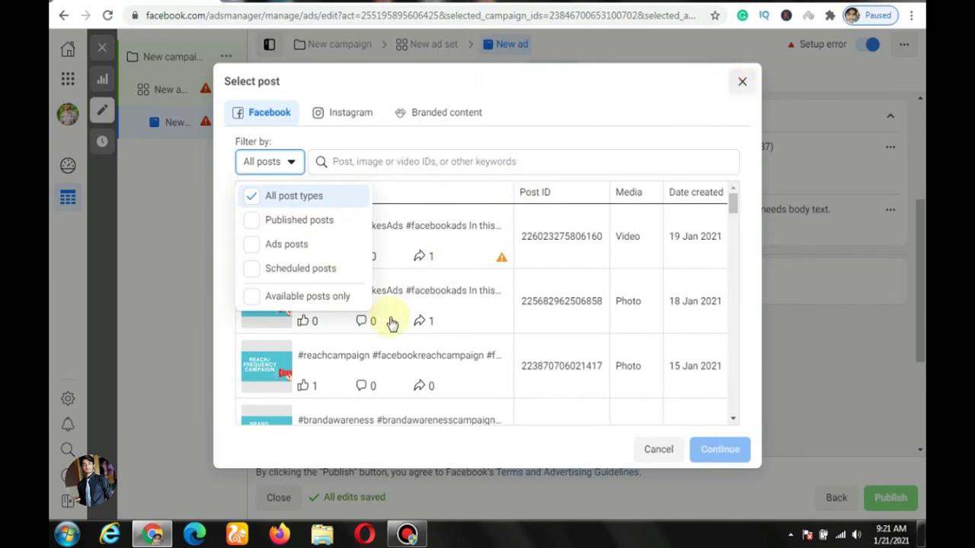
pyautogui.press('Escape')
# Step: Use the Facebook video post "How to Run Facebook Page likes Ads" from 19 Jan 2021 as the ad creative
pyautogui.scroll(-2, 384, 336)
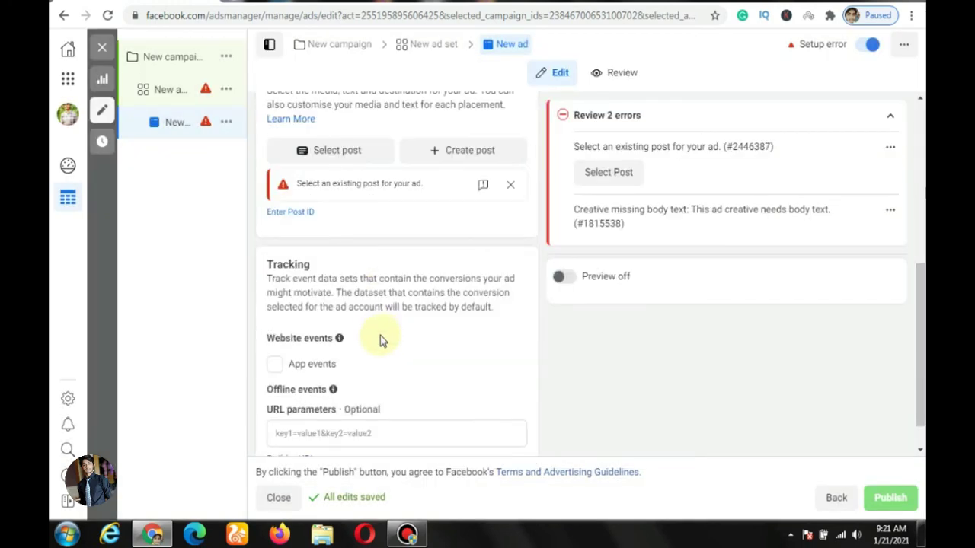
pyautogui.scroll(-1, 320, 281)
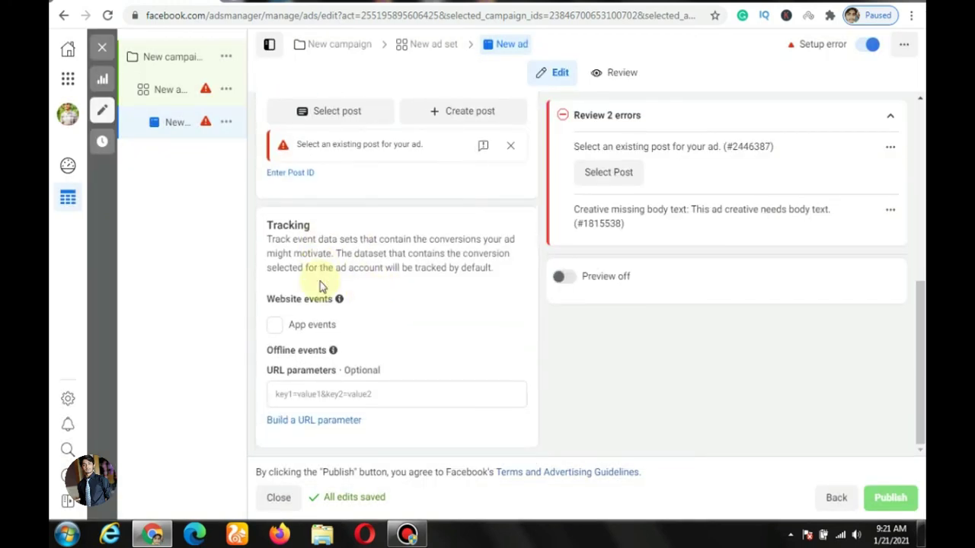
pyautogui.scroll(5, 376, 286)
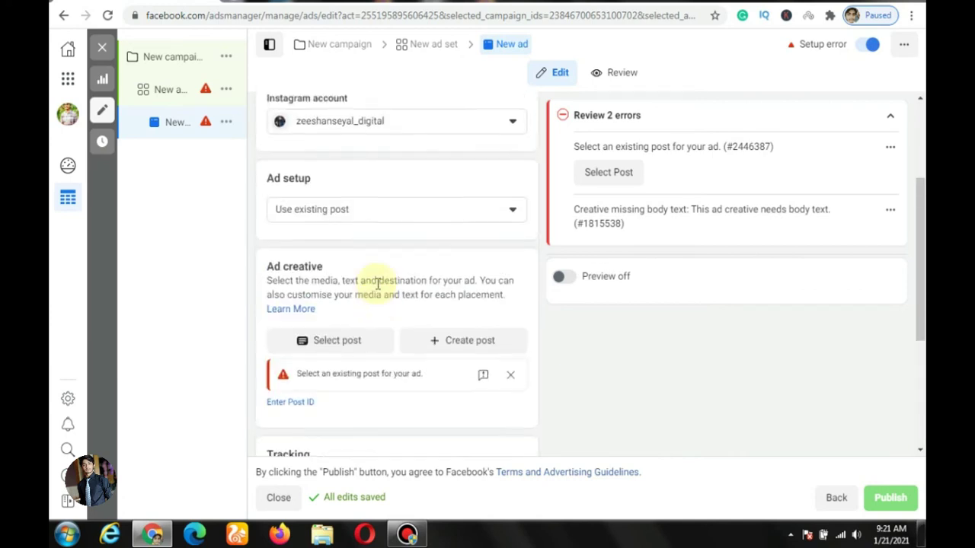
pyautogui.scroll(-2, 372, 407)
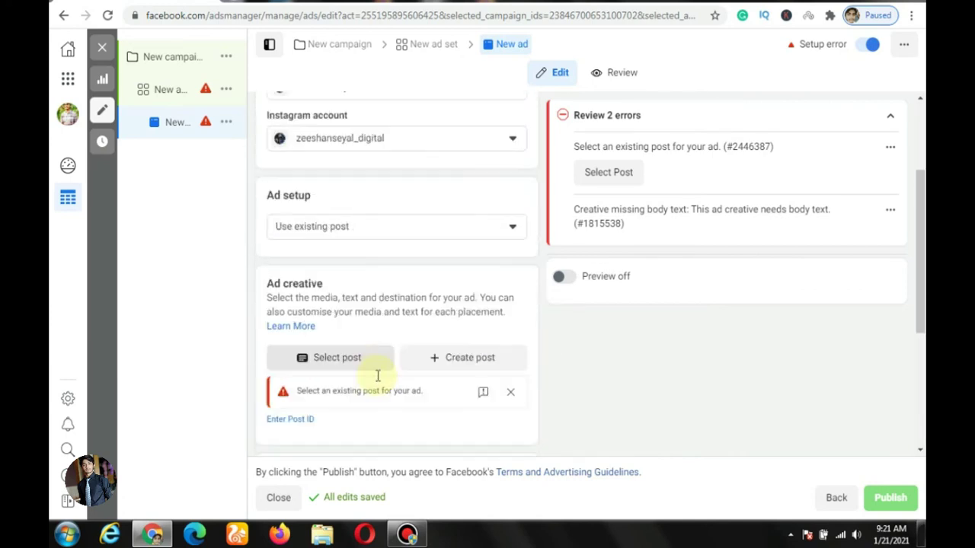
pyautogui.click(323, 327)
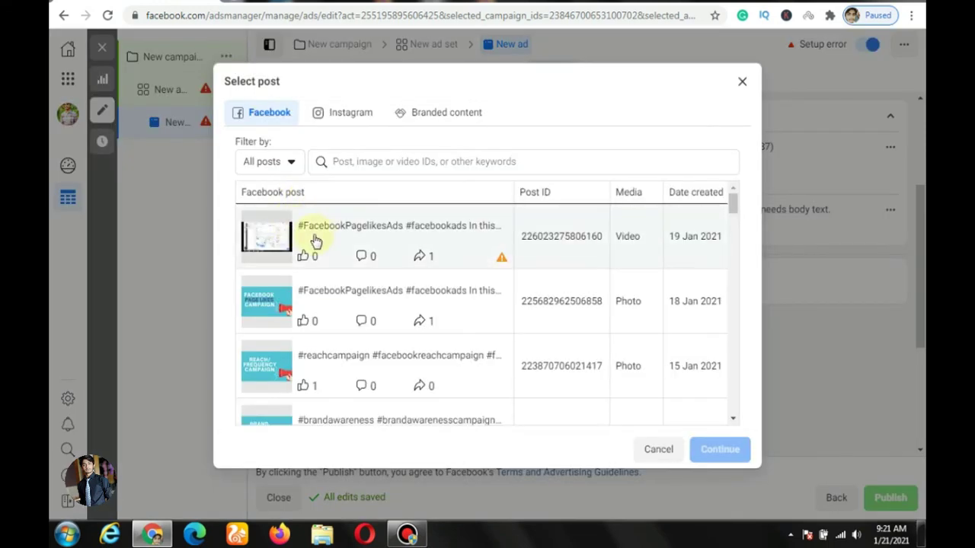
pyautogui.click(320, 239)
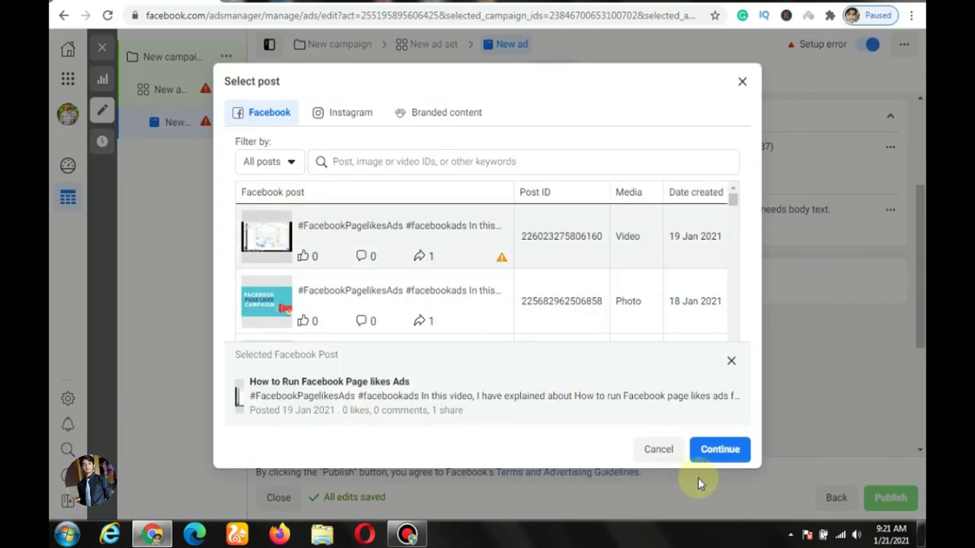
pyautogui.click(705, 456)
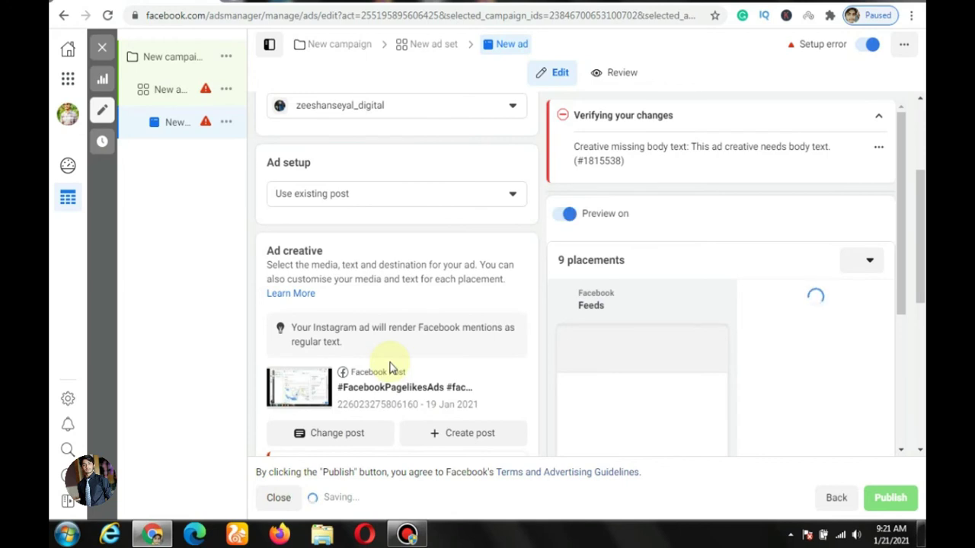
# Step: Examine which call-to-action types can be added to the selected post, and cancel without adding one
pyautogui.scroll(-2, 390, 369)
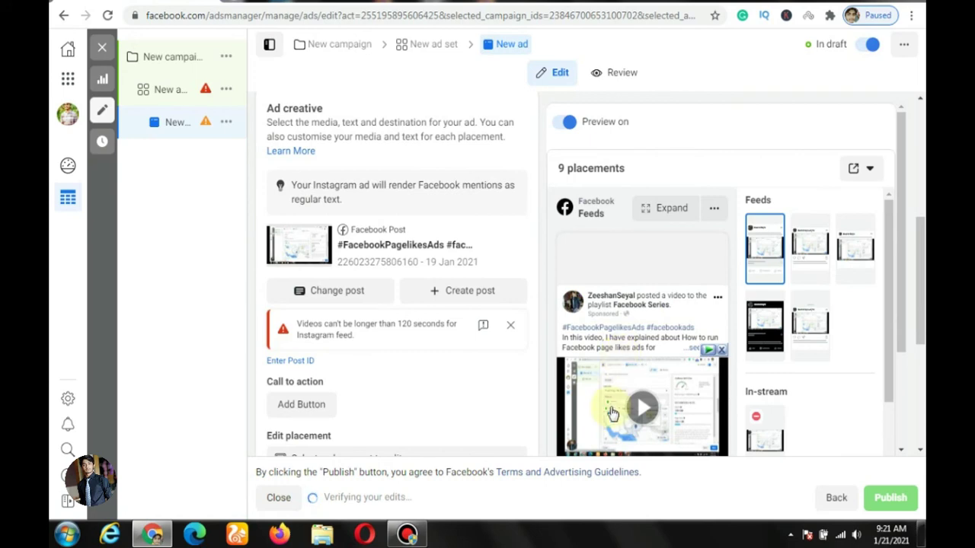
pyautogui.scroll(-1, 610, 408)
pyautogui.scroll(-2, 610, 415)
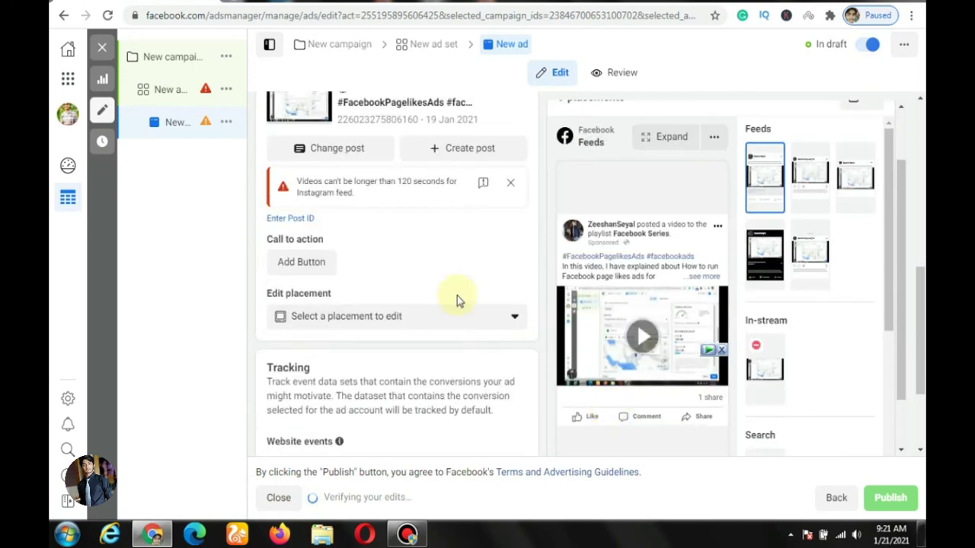
pyautogui.scroll(1, 369, 262)
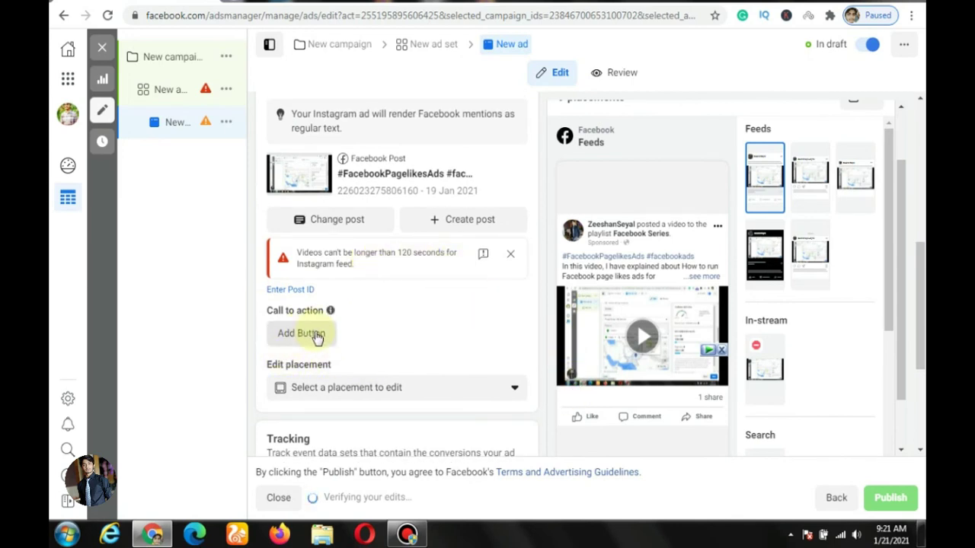
pyautogui.click(312, 334)
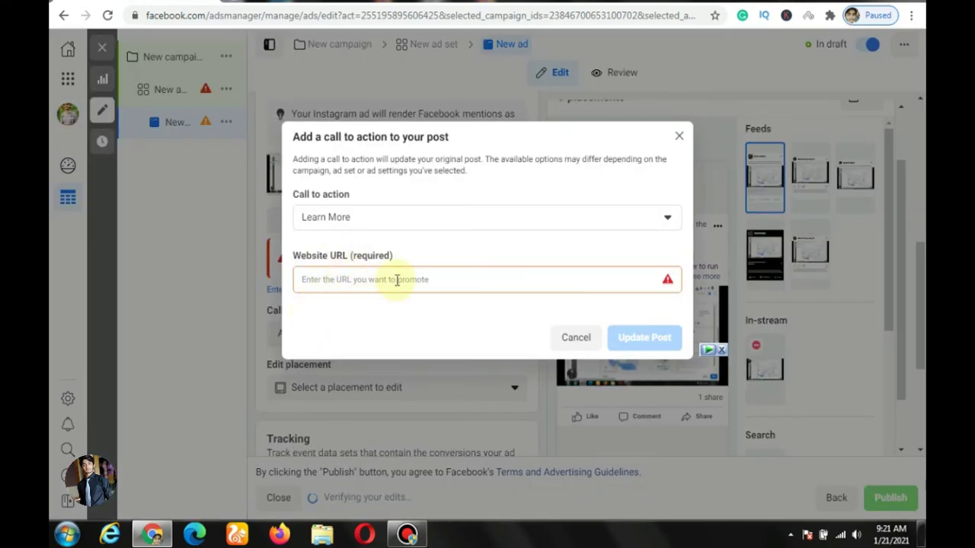
pyautogui.click(668, 220)
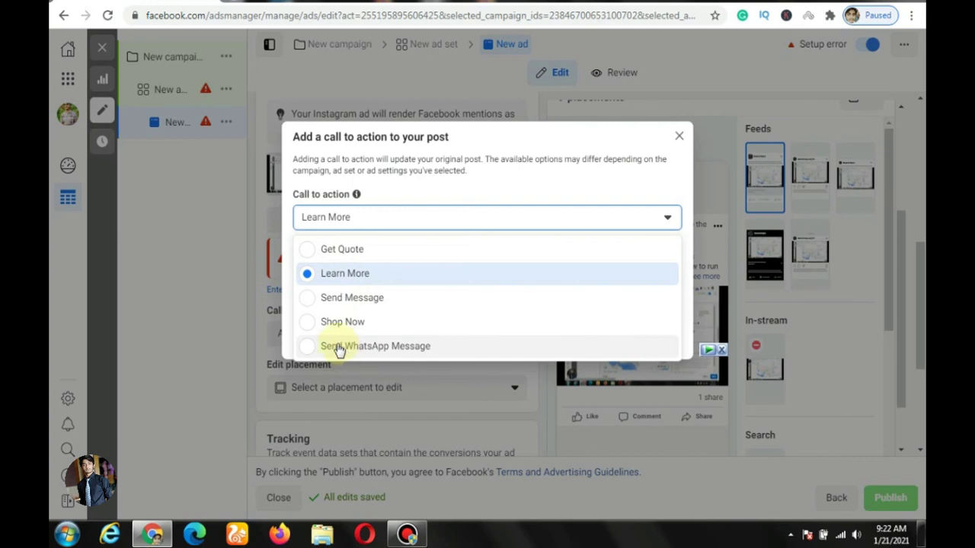
pyautogui.click(287, 294)
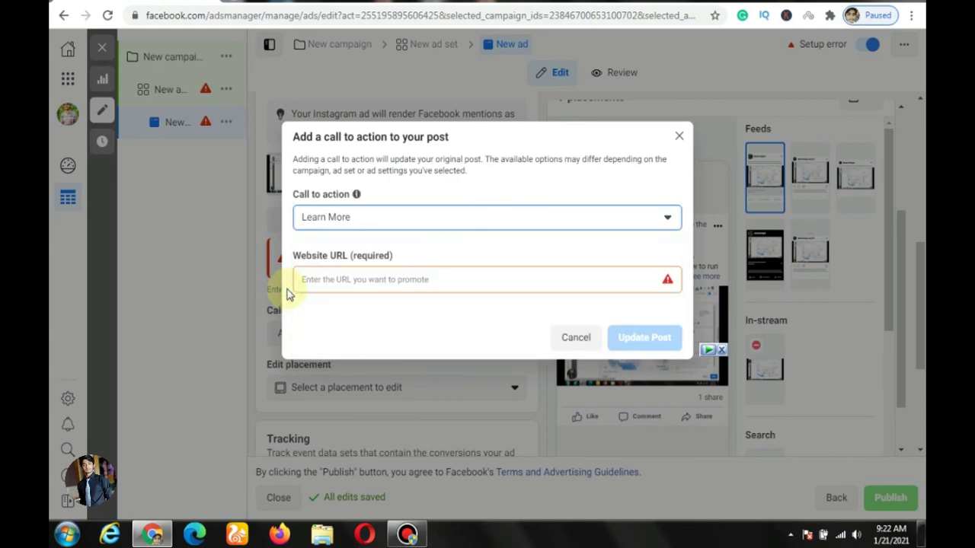
pyautogui.click(576, 338)
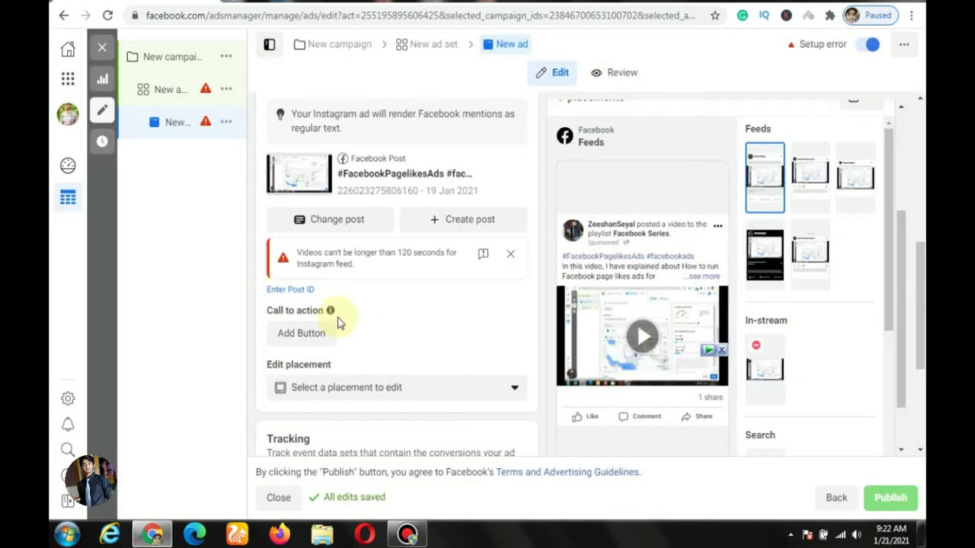
# Step: Look through the placement groups and single placements available for editing in the ad creative, and close the list without choosing one
pyautogui.scroll(-2, 339, 323)
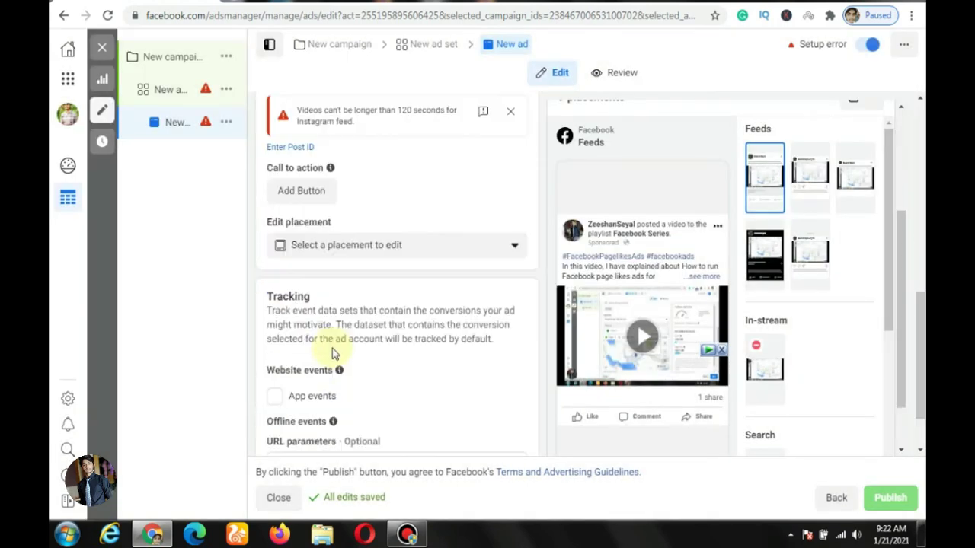
pyautogui.click(332, 255)
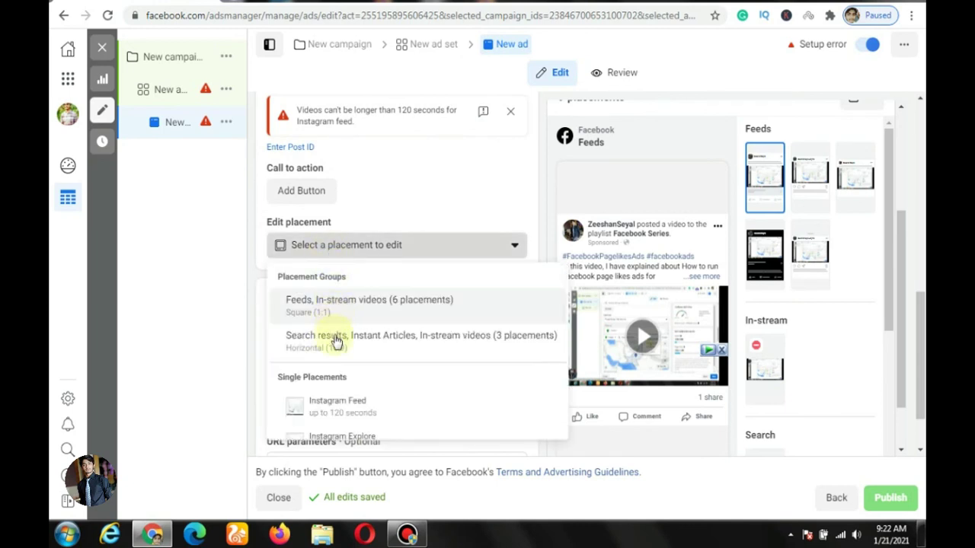
pyautogui.scroll(-1, 338, 420)
pyautogui.scroll(-5, 338, 418)
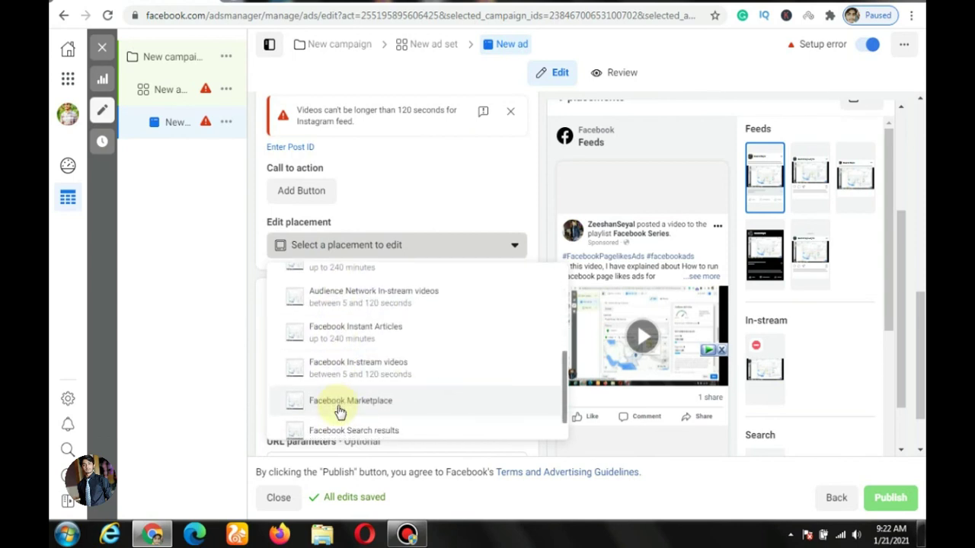
pyautogui.scroll(-2, 340, 411)
pyautogui.scroll(10, 340, 411)
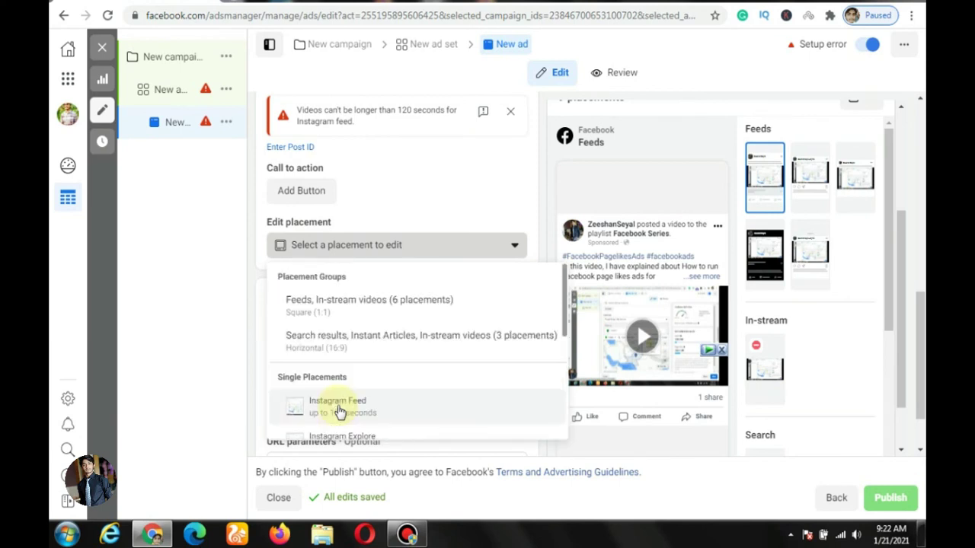
pyautogui.click(822, 335)
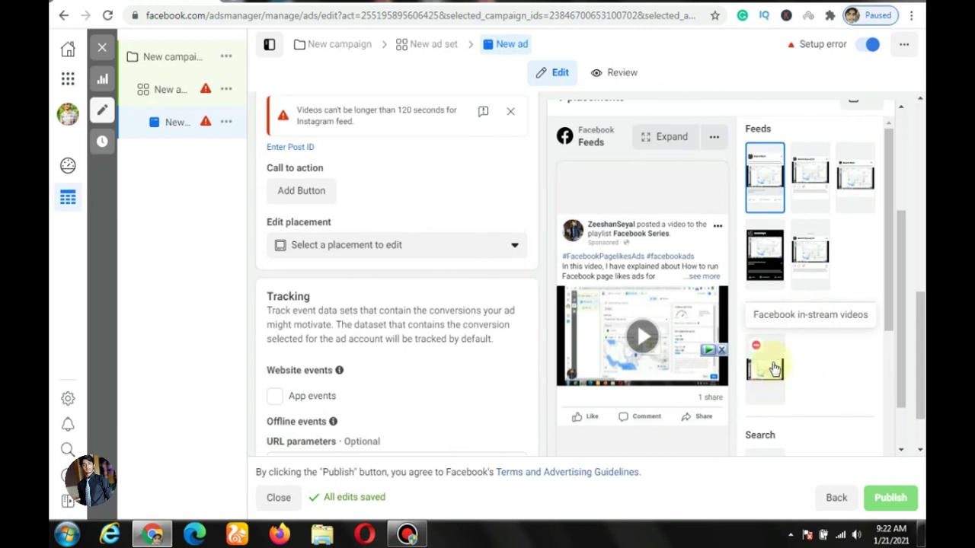
# Step: Preview the ad in the Instagram Feed placement and examine how the video post renders there
pyautogui.scroll(1, 773, 367)
pyautogui.scroll(1, 772, 367)
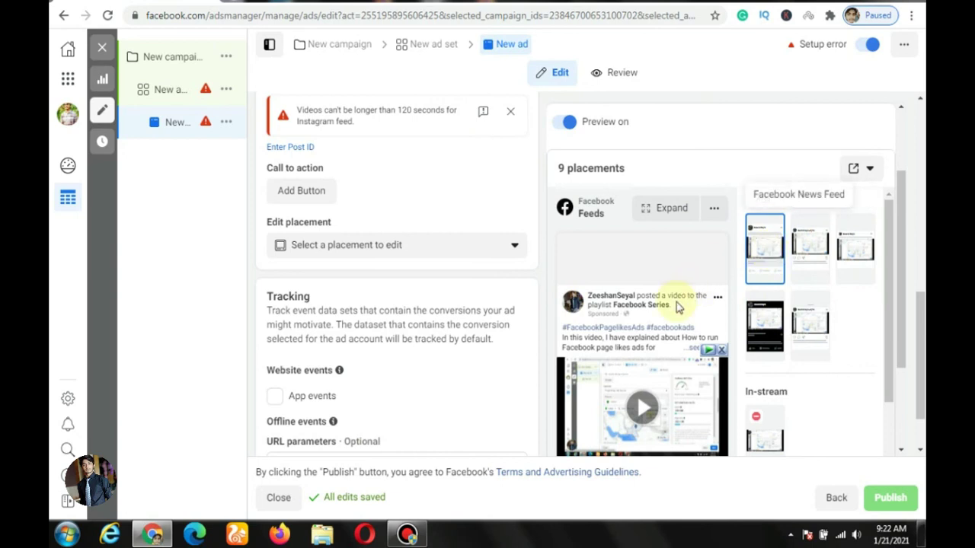
pyautogui.click(798, 261)
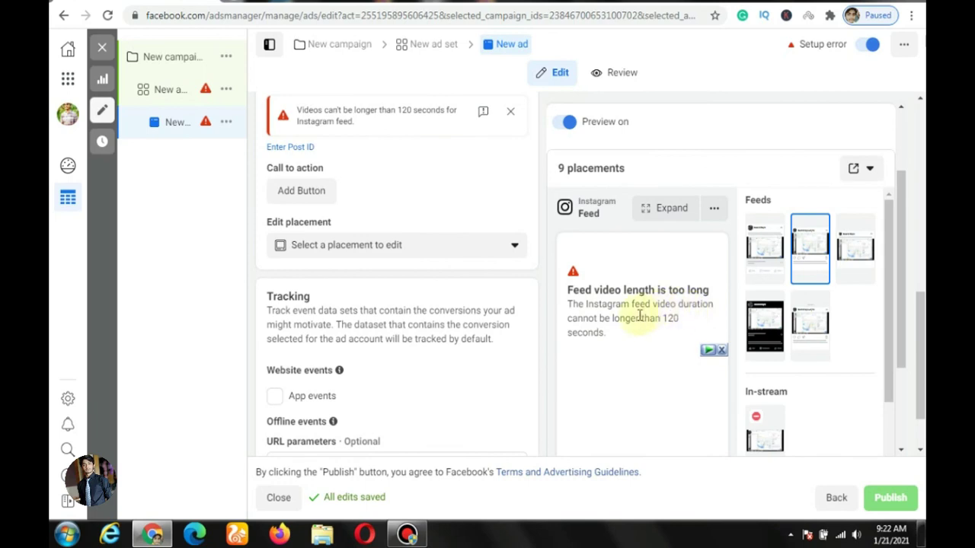
pyautogui.scroll(-5, 632, 345)
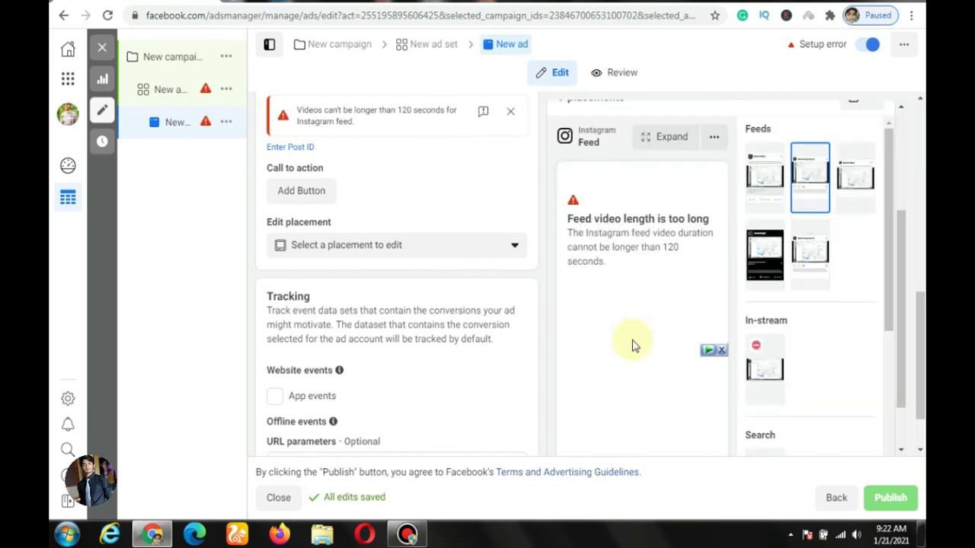
pyautogui.scroll(5, 632, 345)
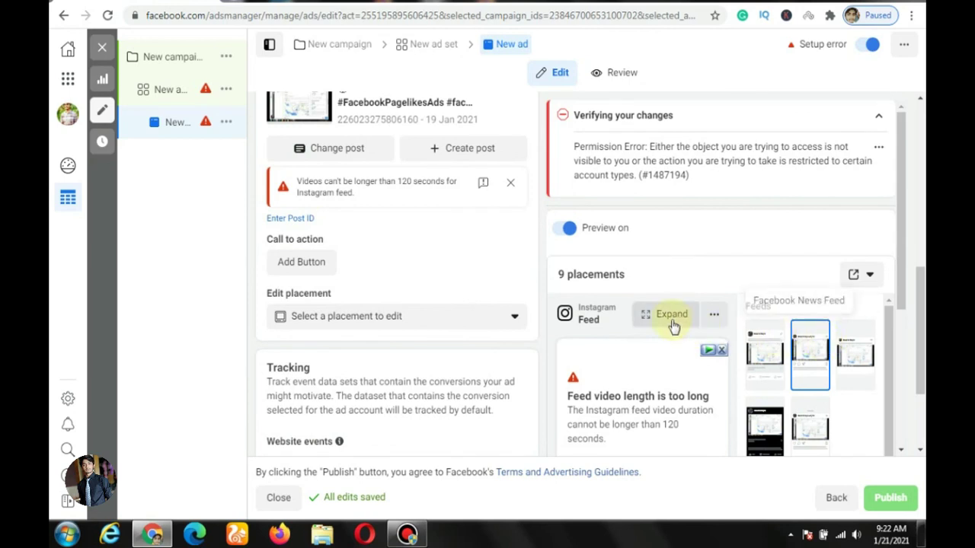
# Step: Check the video length limits of the single placements available for editing, and close the list without choosing one
pyautogui.scroll(-1, 423, 396)
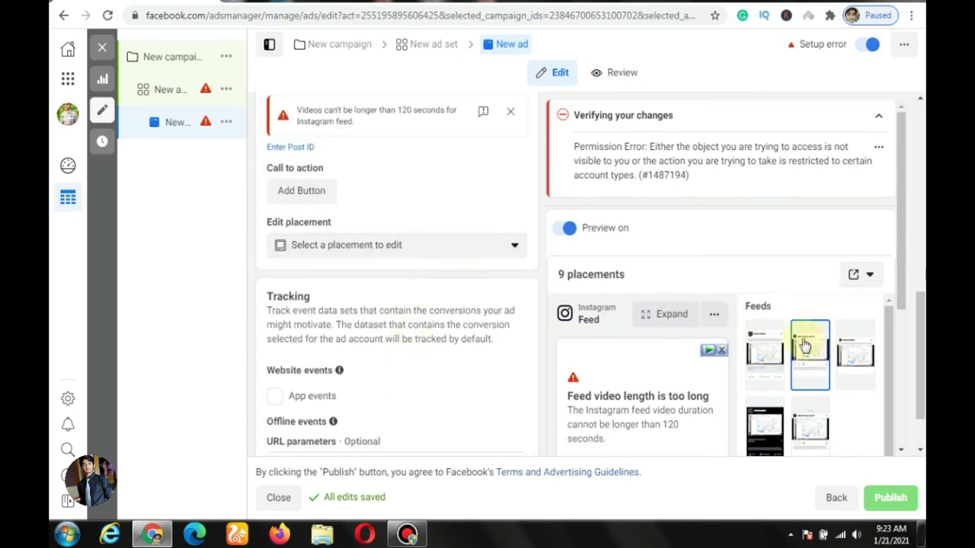
pyautogui.click(502, 250)
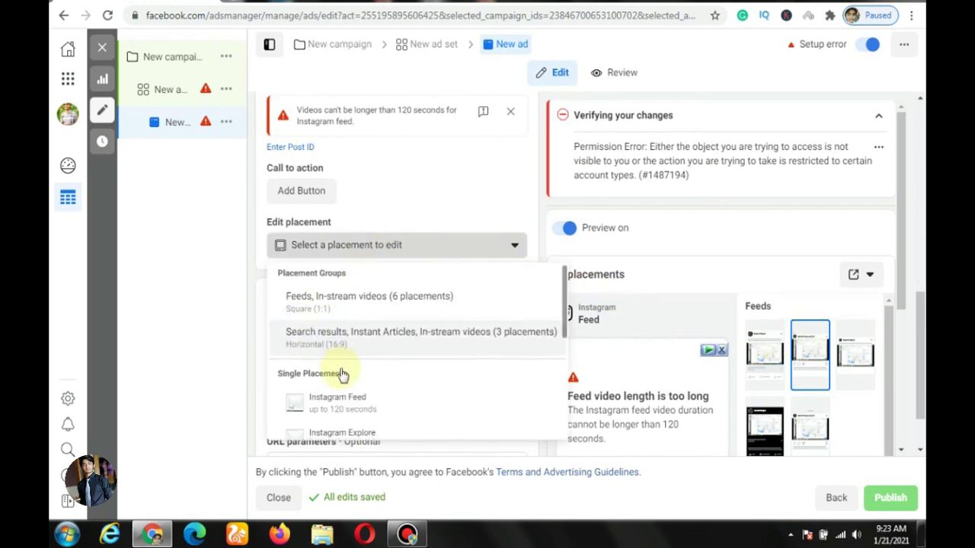
pyautogui.scroll(-1, 343, 365)
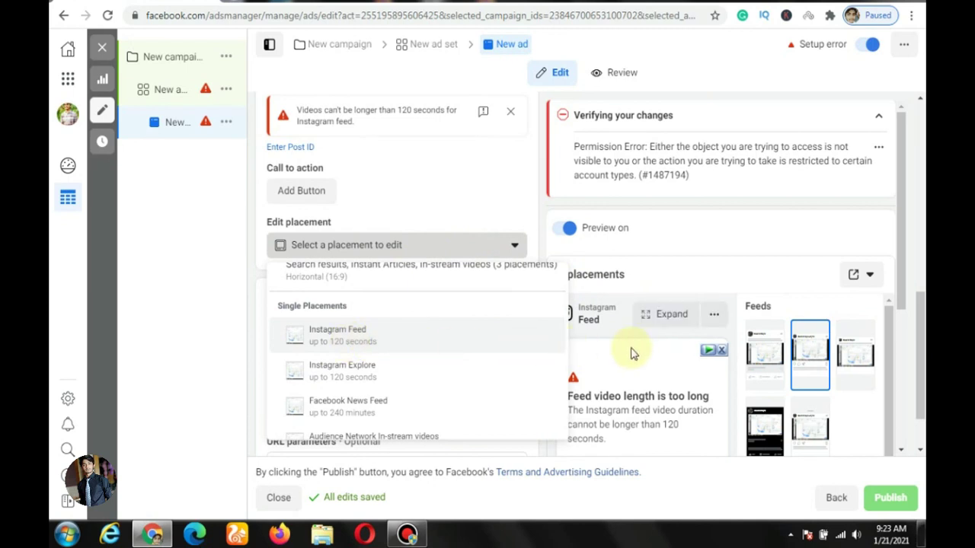
pyautogui.click(719, 239)
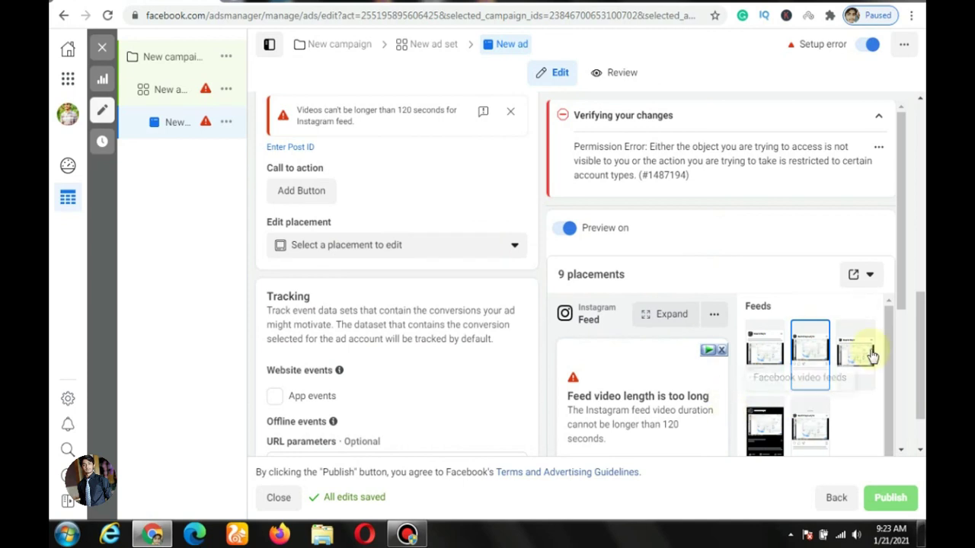
# Step: Preview the ad in the Facebook Marketplace placement and examine its full rendering
pyautogui.click(856, 351)
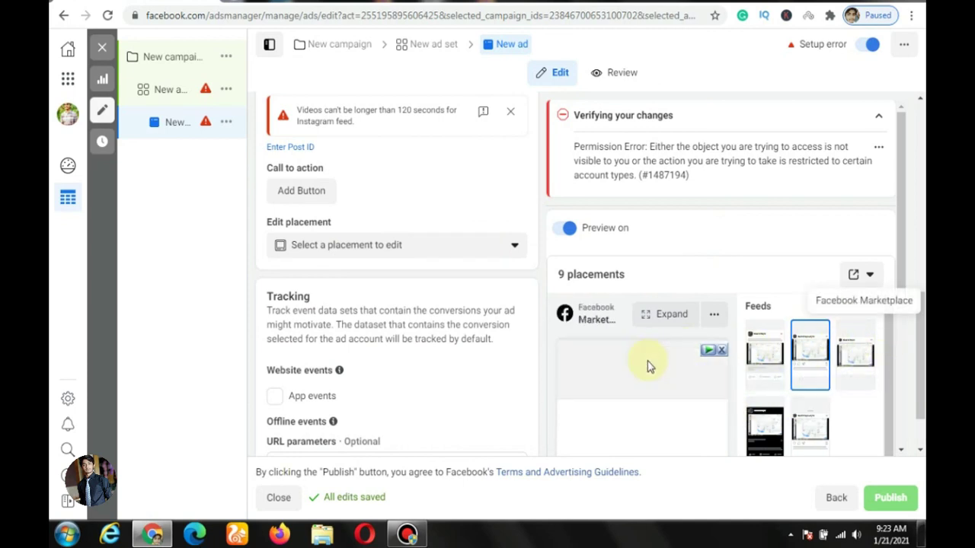
pyautogui.scroll(-1, 648, 361)
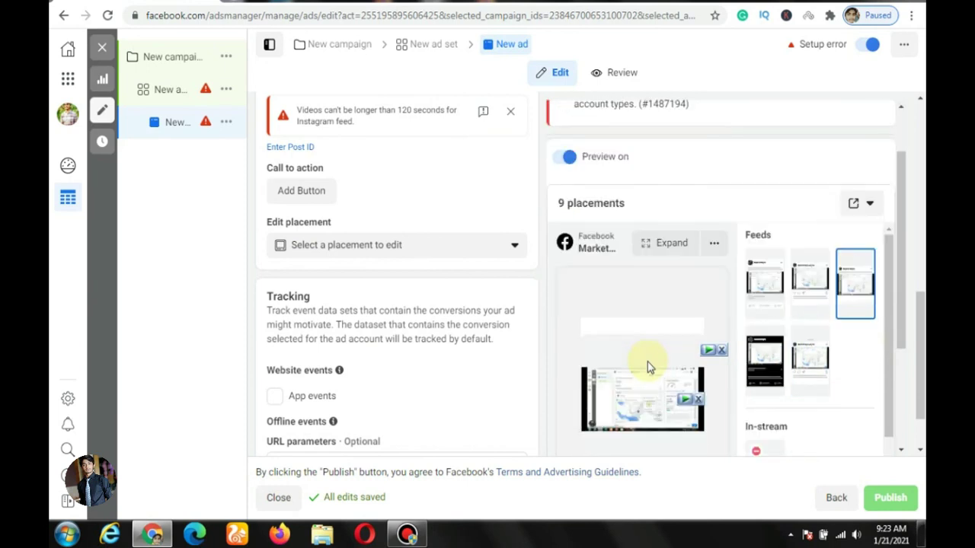
pyautogui.scroll(-1, 647, 365)
pyautogui.scroll(-1, 619, 371)
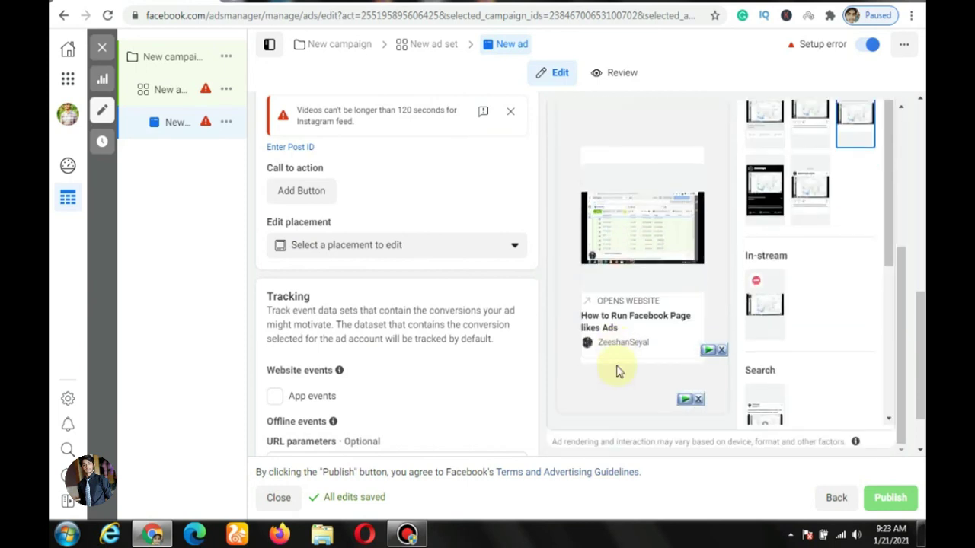
pyautogui.scroll(-1, 616, 371)
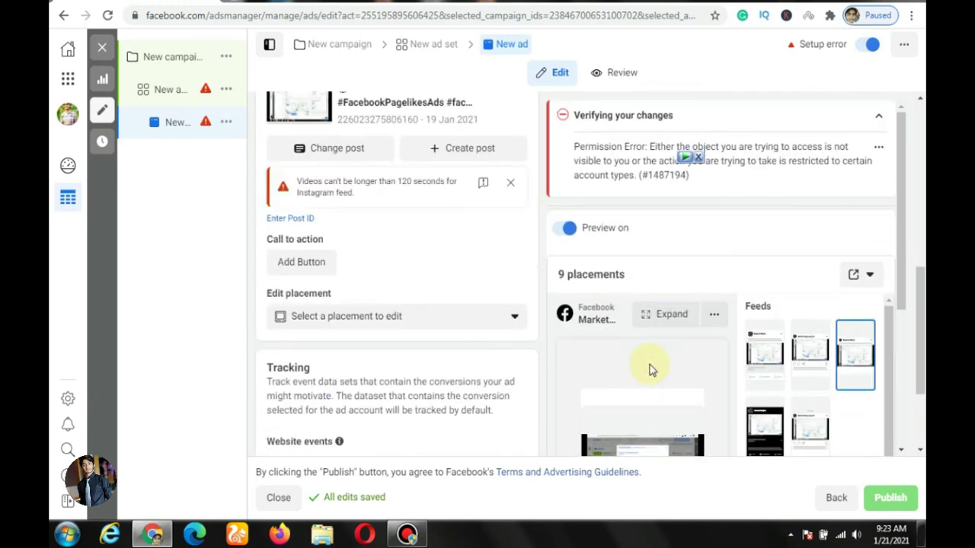
pyautogui.scroll(-5, 651, 370)
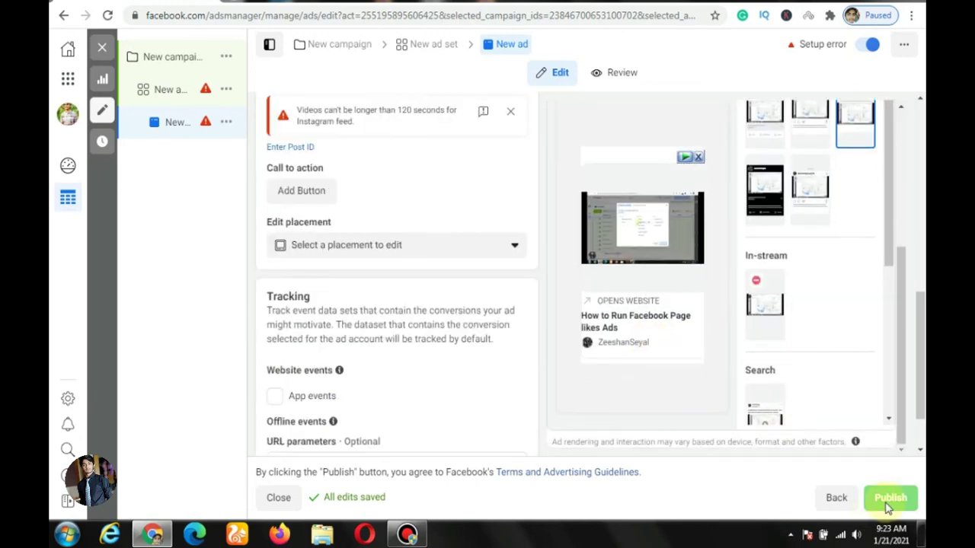
pyautogui.moveTo(890, 506)
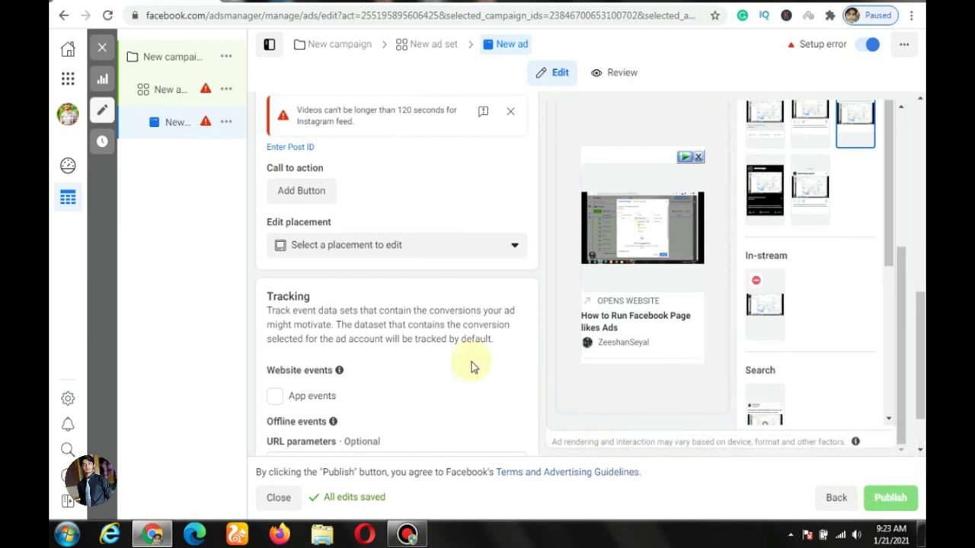
pyautogui.moveTo(233, 261)
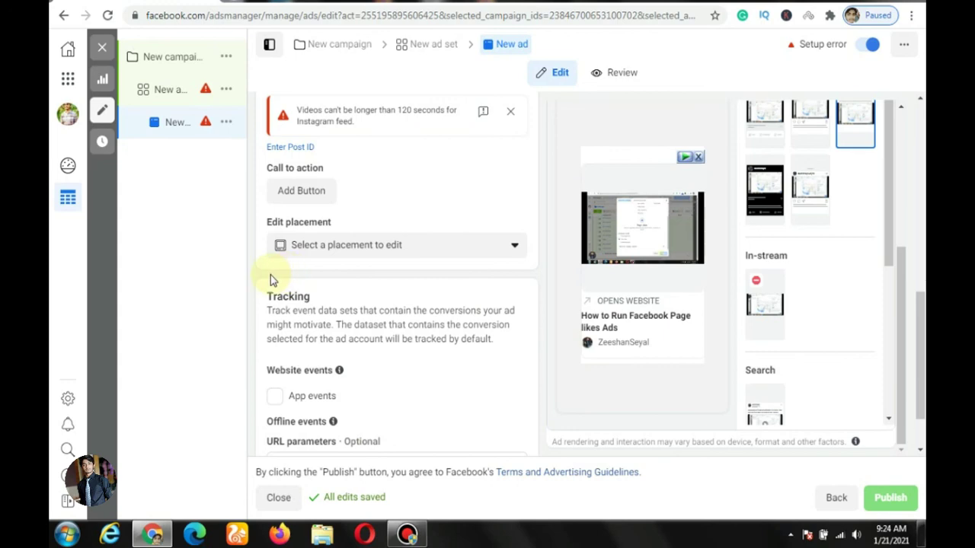
pyautogui.scroll(5, 270, 281)
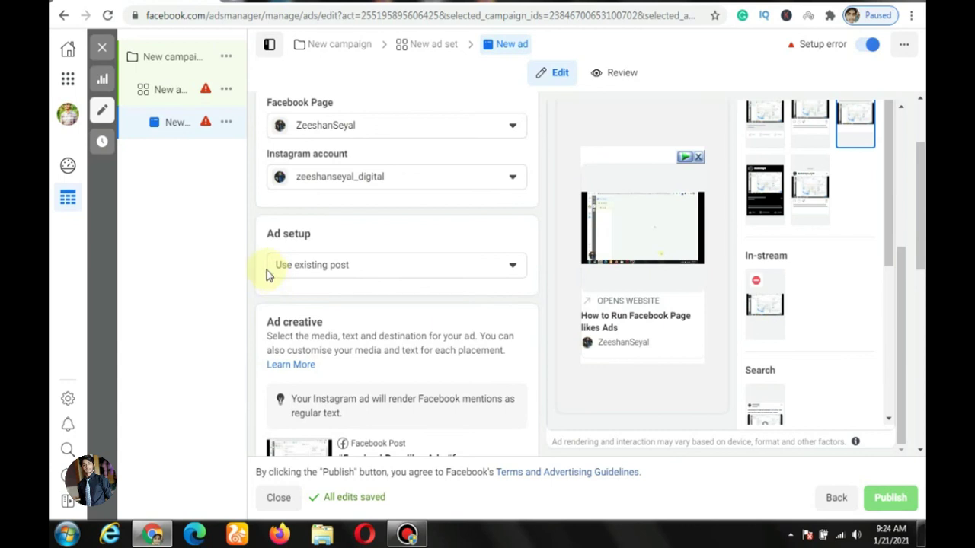
pyautogui.scroll(2, 267, 274)
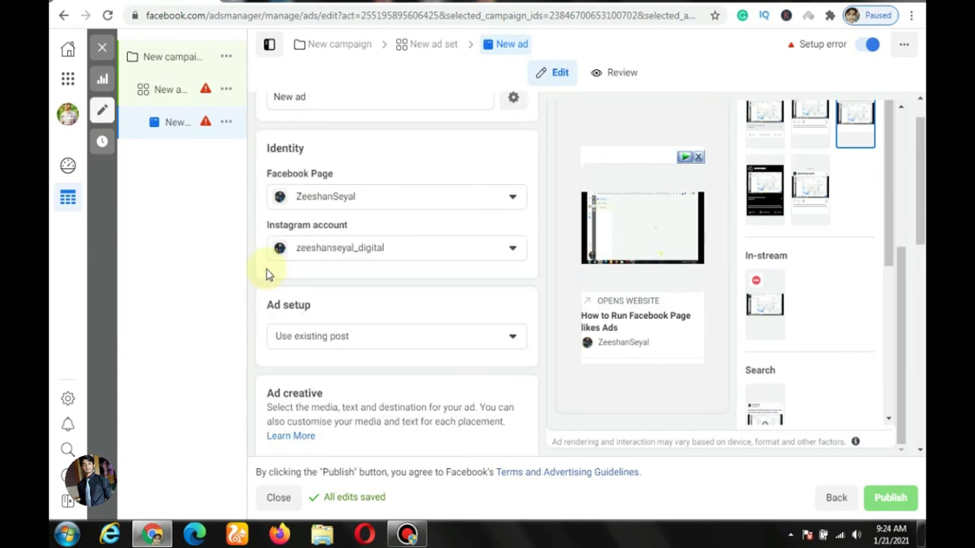